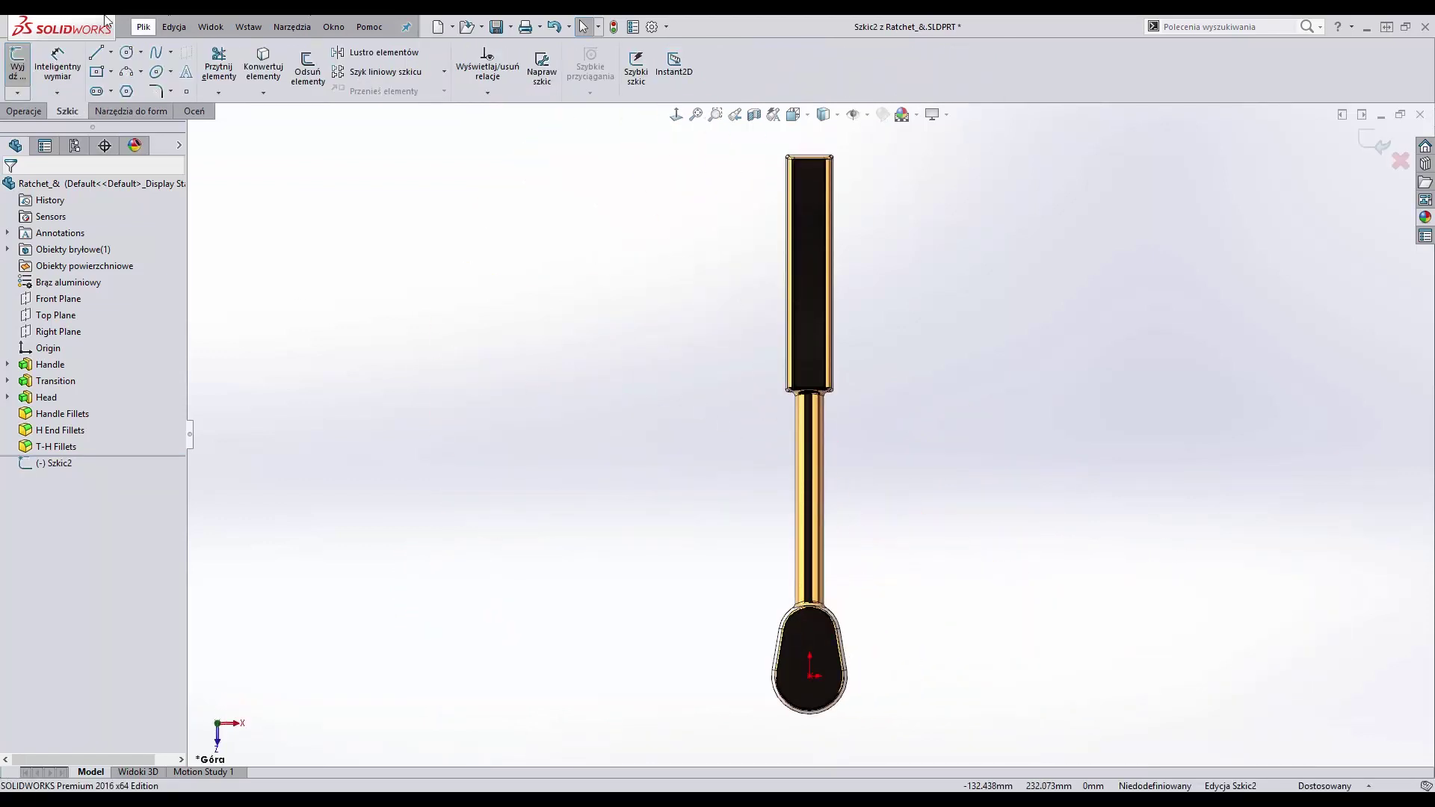
Step: Bring up the rectangle drawing options in the new top-view sketch Szkic2
{"action": "left_click", "coordinate": [111, 72]}
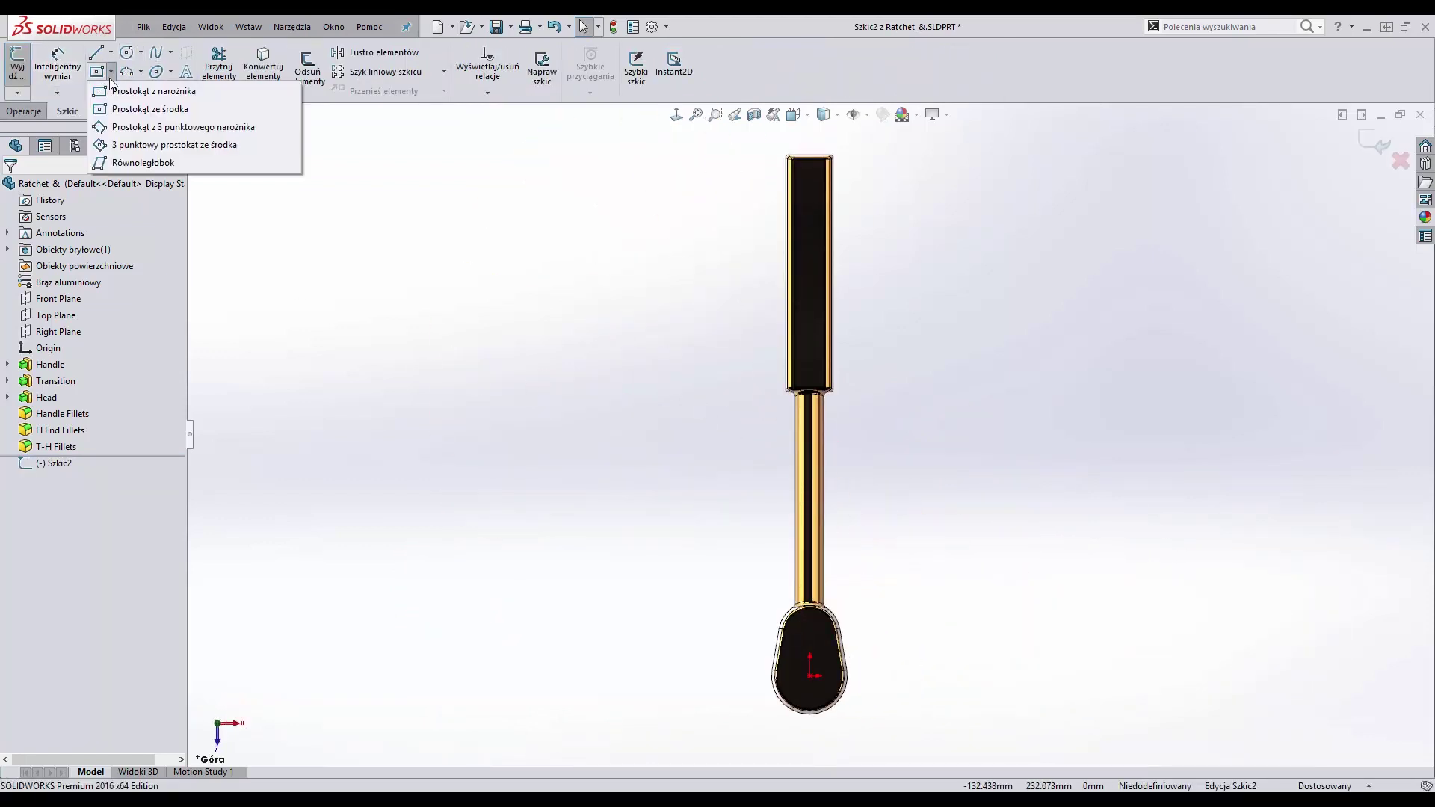
Step: Draw a corner rectangle around the ratchet with a 30 mm bottom gap from the origin
{"action": "left_click", "coordinate": [112, 91]}
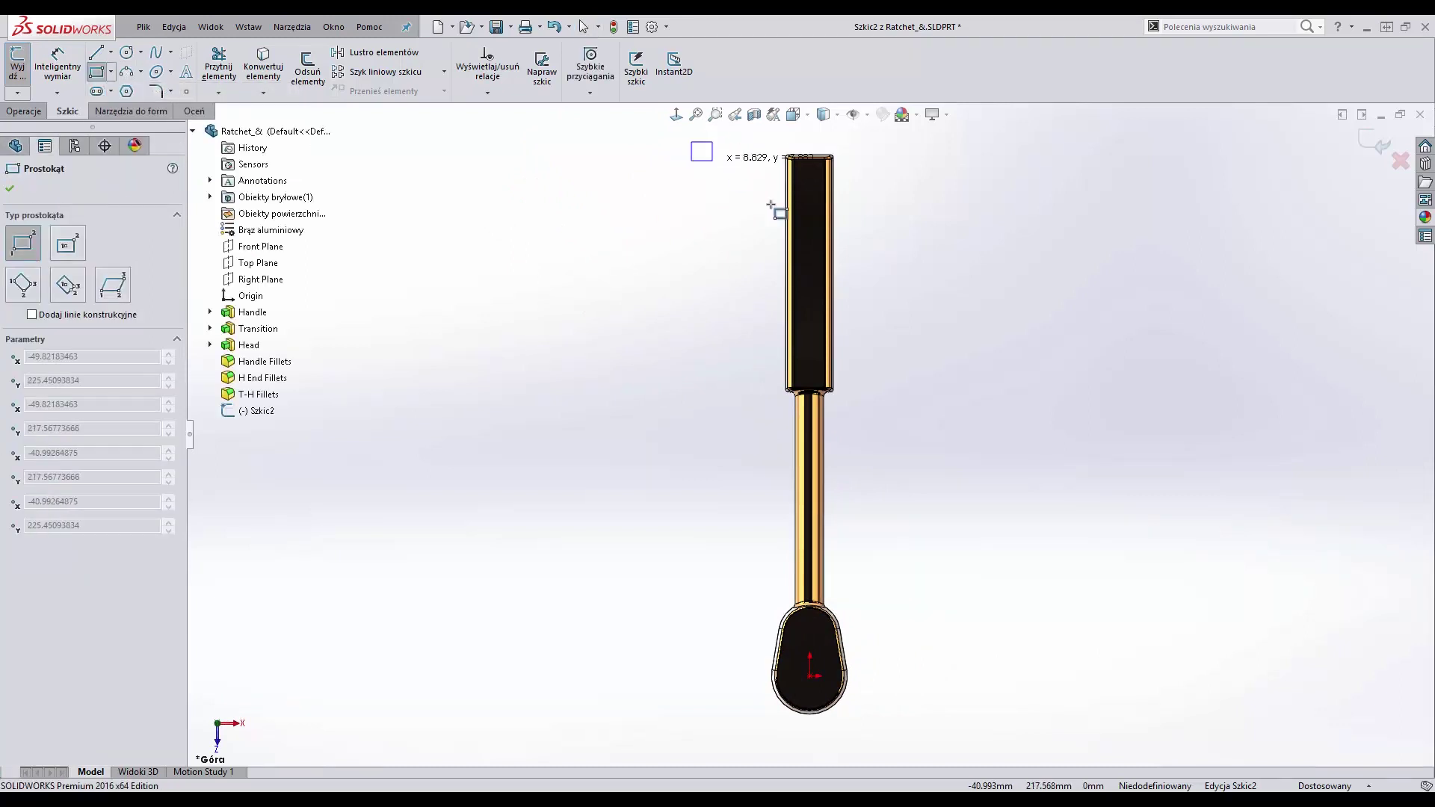
{"action": "left_click", "coordinate": [955, 723]}
{"action": "key", "text": "Escape"}
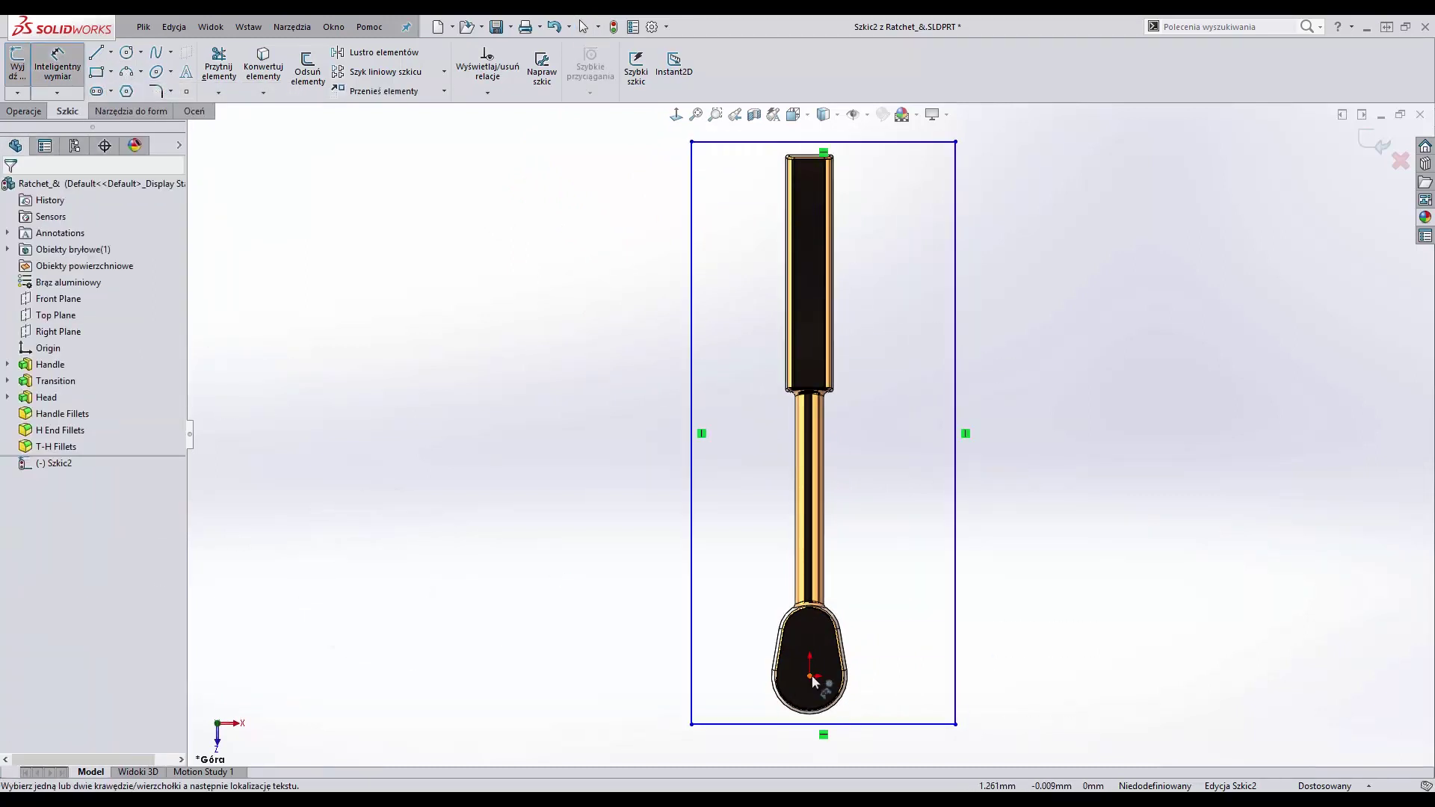
{"action": "left_click", "coordinate": [822, 723]}
{"action": "left_click", "coordinate": [895, 693]}
{"action": "type", "text": "30"}
{"action": "key", "text": "Return"}
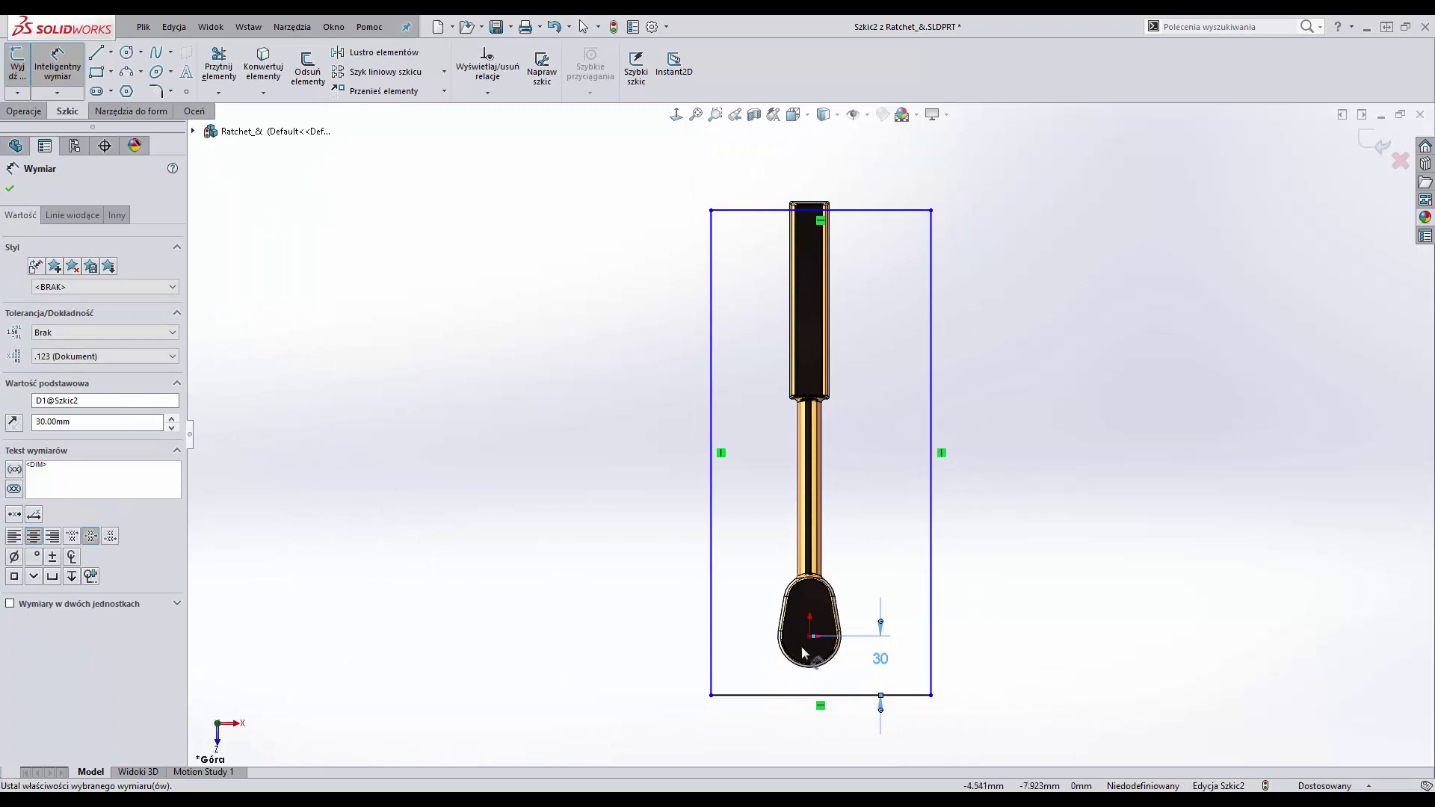
Step: Dimension the rectangle's left gap to 50 mm and its width to 100 mm
{"action": "left_click", "coordinate": [810, 636]}
{"action": "left_click", "coordinate": [747, 579]}
{"action": "type", "text": "50"}
{"action": "key", "text": "Return"}
{"action": "left_click", "coordinate": [792, 728]}
{"action": "type", "text": "100"}
{"action": "key", "text": "Return"}
{"action": "key", "text": "Escape"}
Step: Set a 30 mm top gap above the handle, fully defining the rectangle, and begin extruding it
{"action": "left_click", "coordinate": [768, 177]}
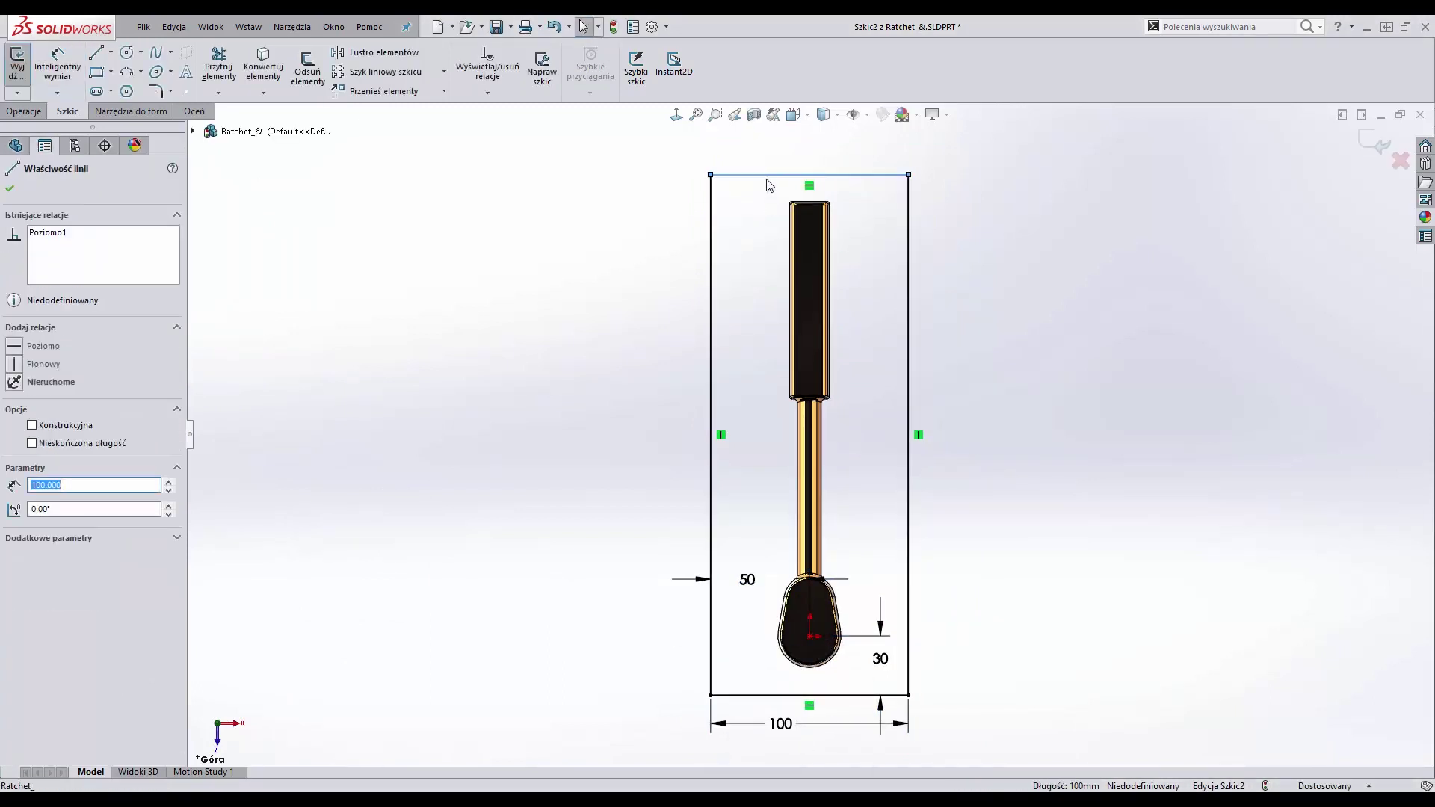
{"action": "left_click", "coordinate": [824, 203]}
{"action": "left_click", "coordinate": [867, 175]}
{"action": "type", "text": "30"}
{"action": "key", "text": "Return"}
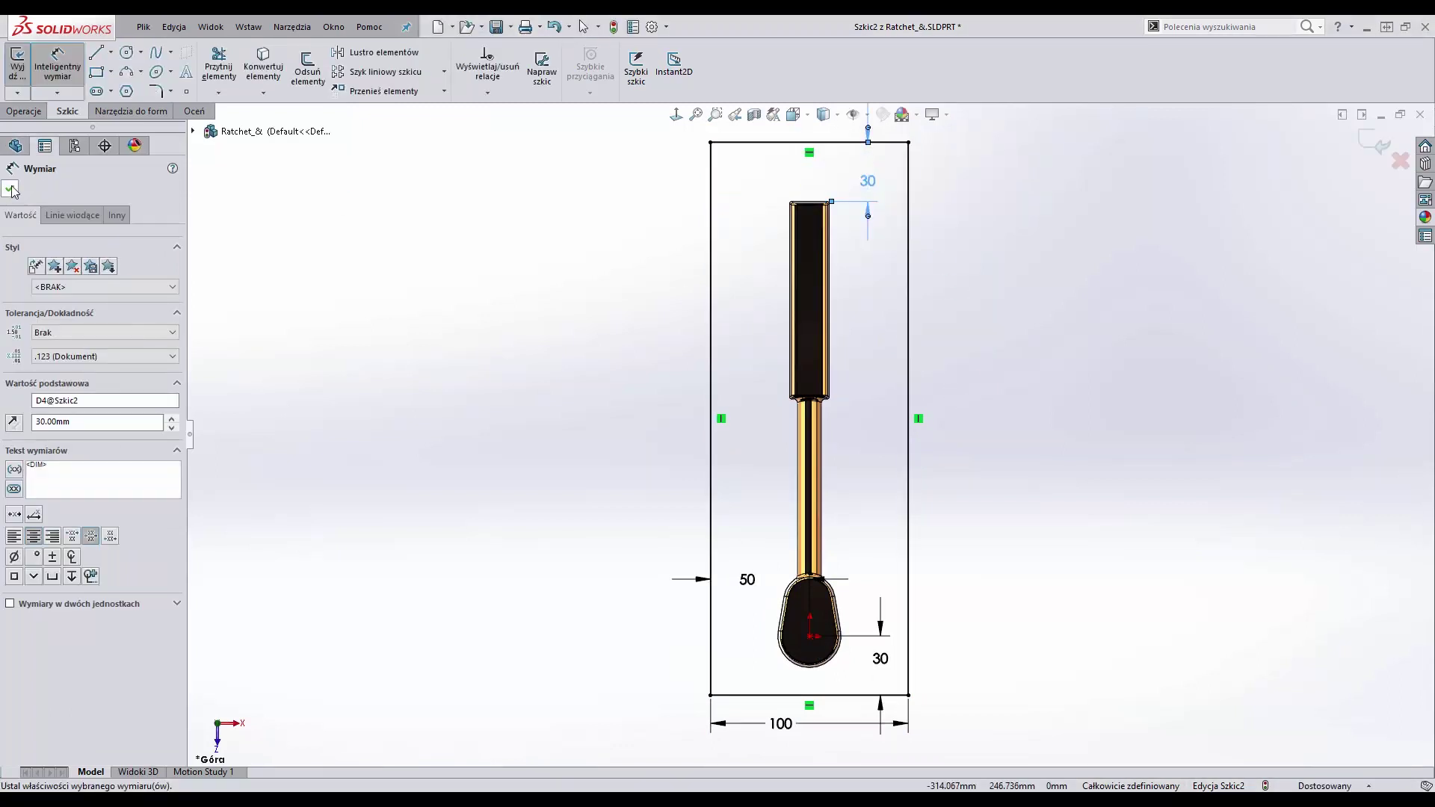
{"action": "left_click", "coordinate": [11, 190]}
{"action": "left_click", "coordinate": [26, 112]}
{"action": "left_click", "coordinate": [34, 67]}
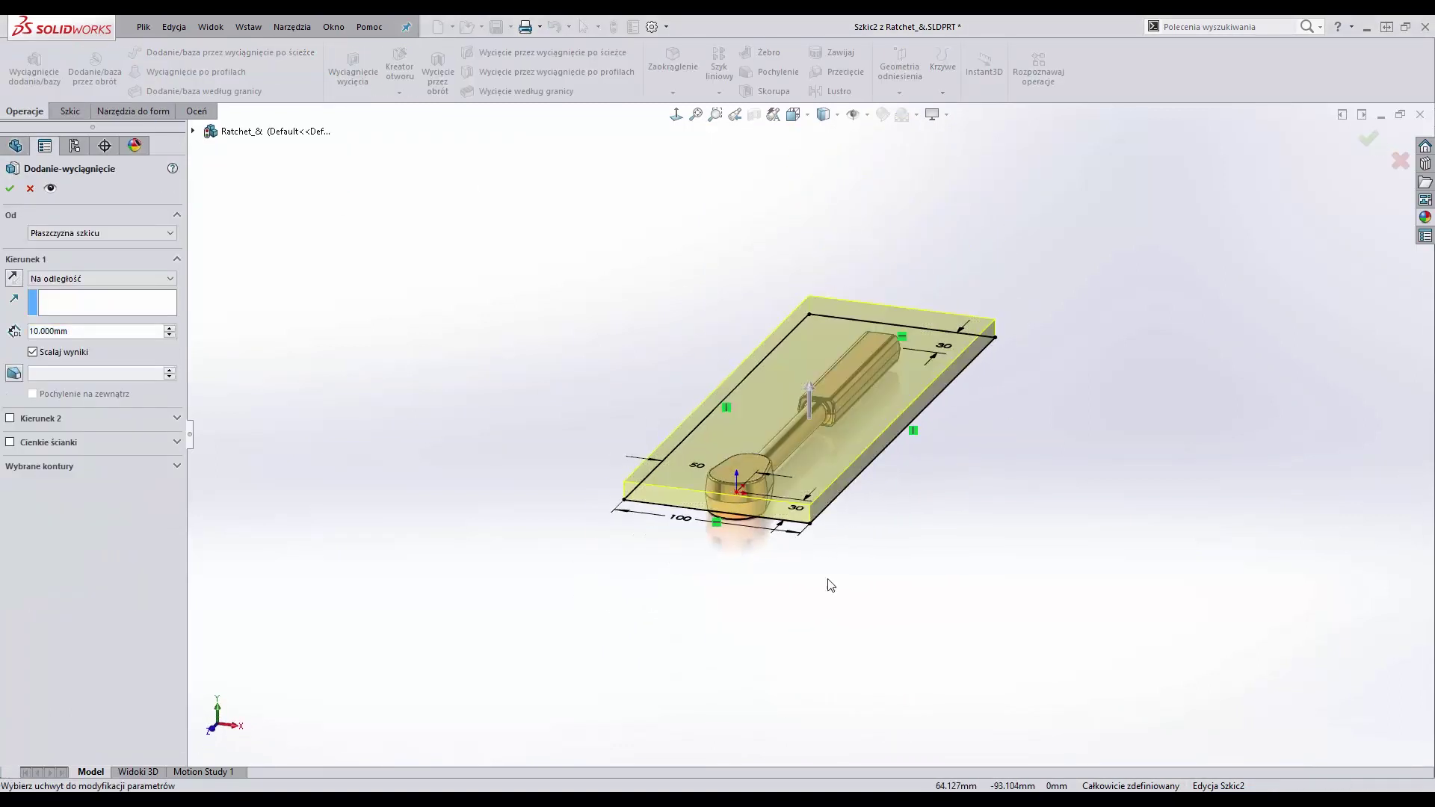
Step: Extrude the rectangle into the first mold block
{"action": "type", "text": "60"}
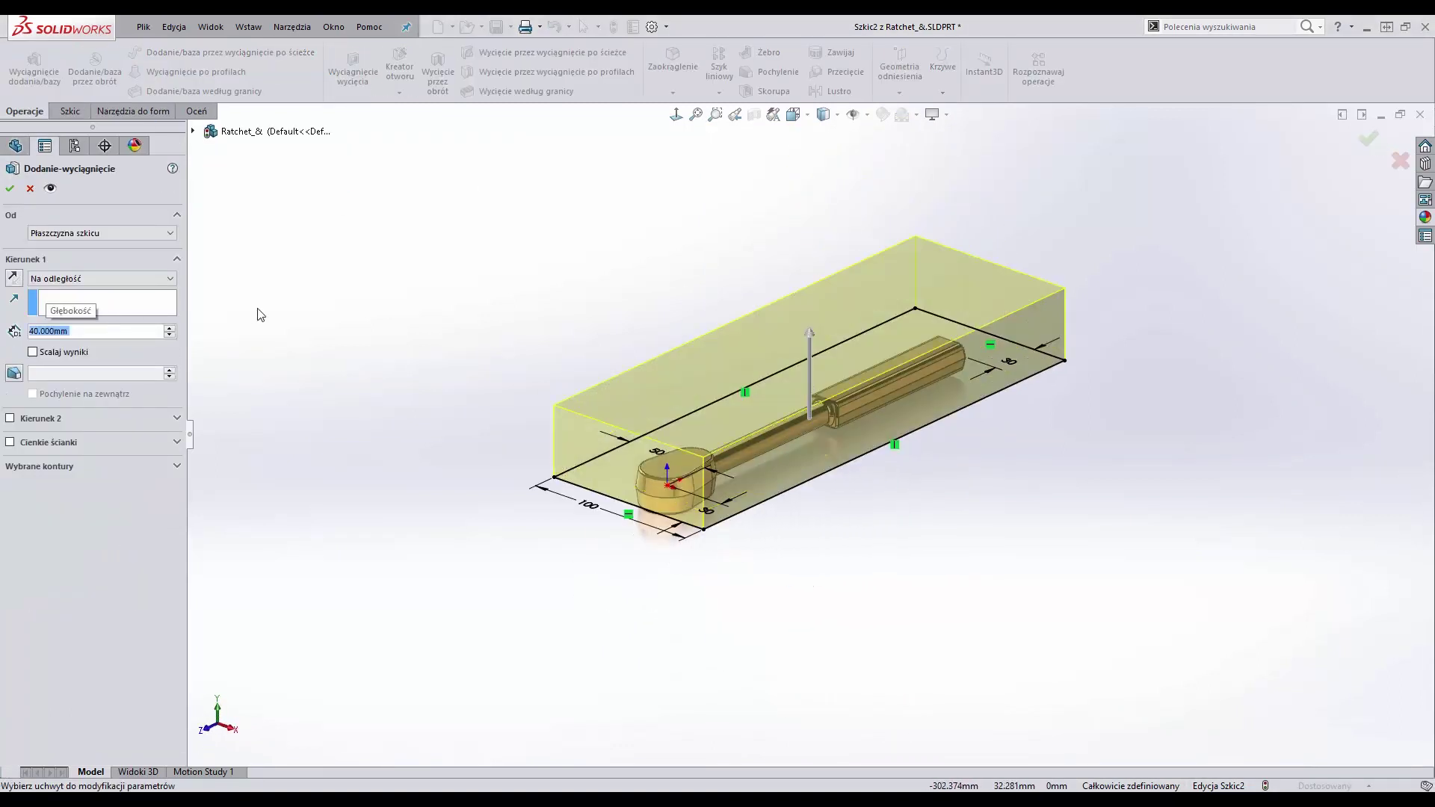
{"action": "key", "text": "Return"}
{"action": "middle_click_drag", "start_coordinate": [575, 577], "coordinate": [495, 495]}
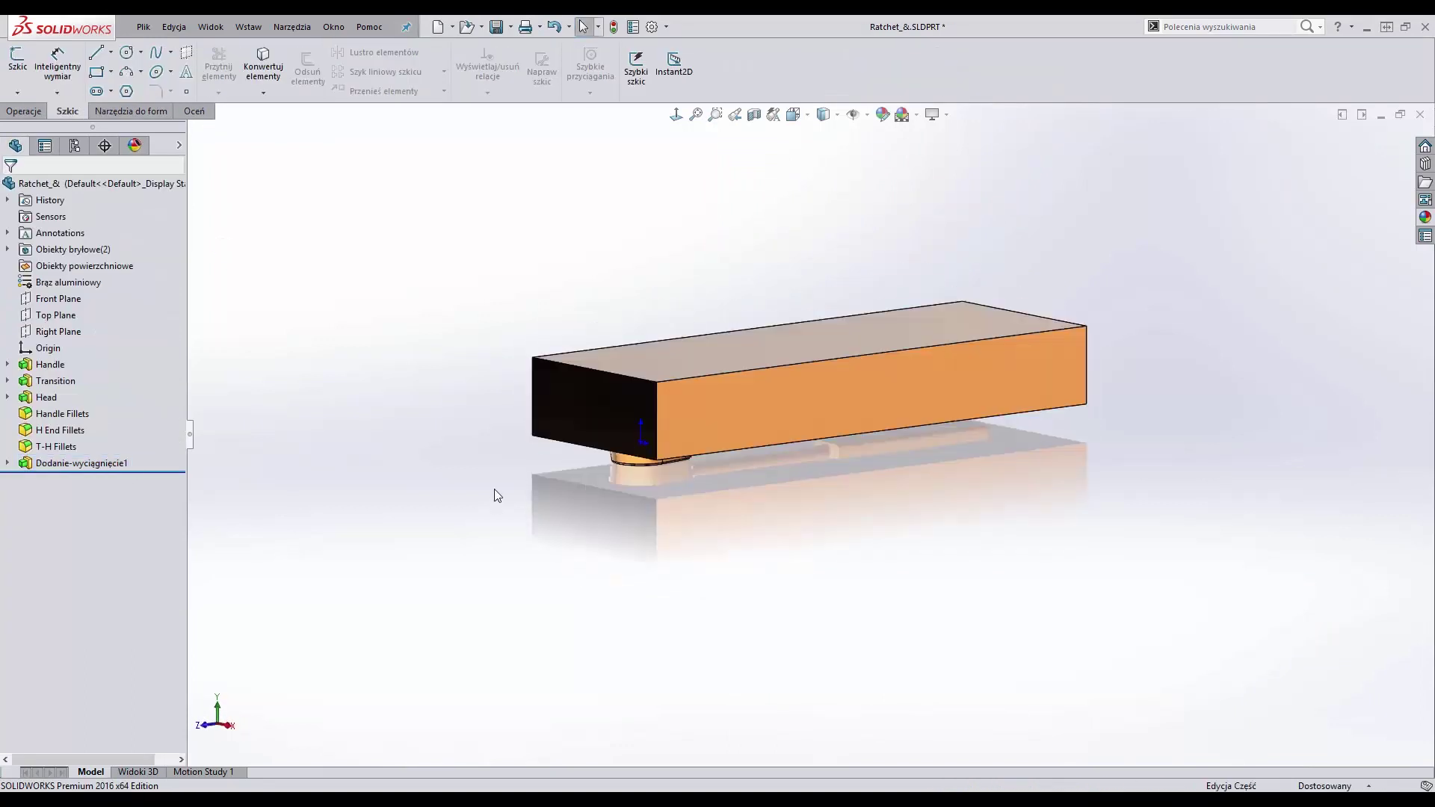
Step: Extrude sketch Szkic2 again into a second separate block on the other side
{"action": "left_click", "coordinate": [21, 112]}
{"action": "left_click", "coordinate": [35, 67]}
{"action": "left_click", "coordinate": [210, 410]}
{"action": "left_click", "coordinate": [267, 426]}
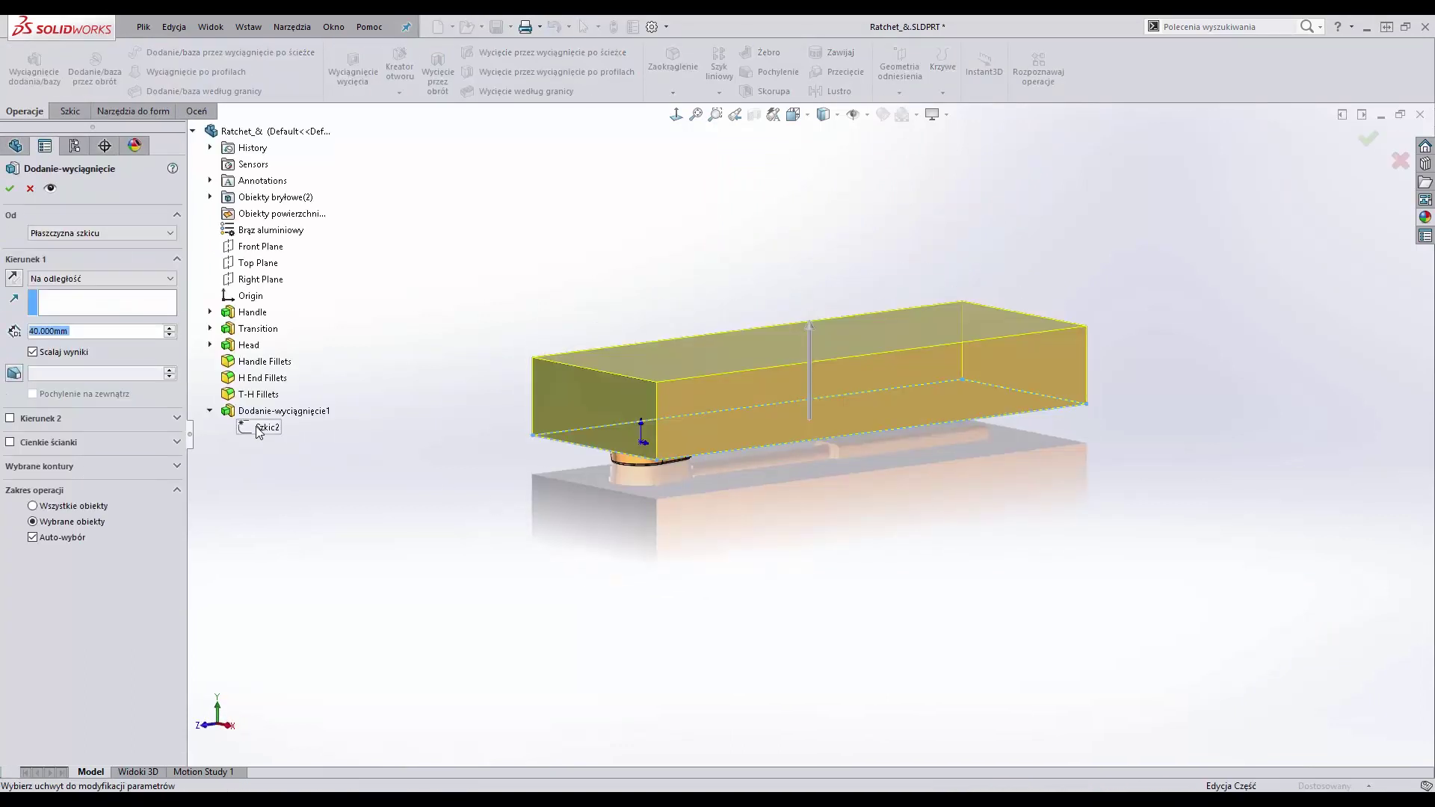
{"action": "left_click", "coordinate": [10, 189]}
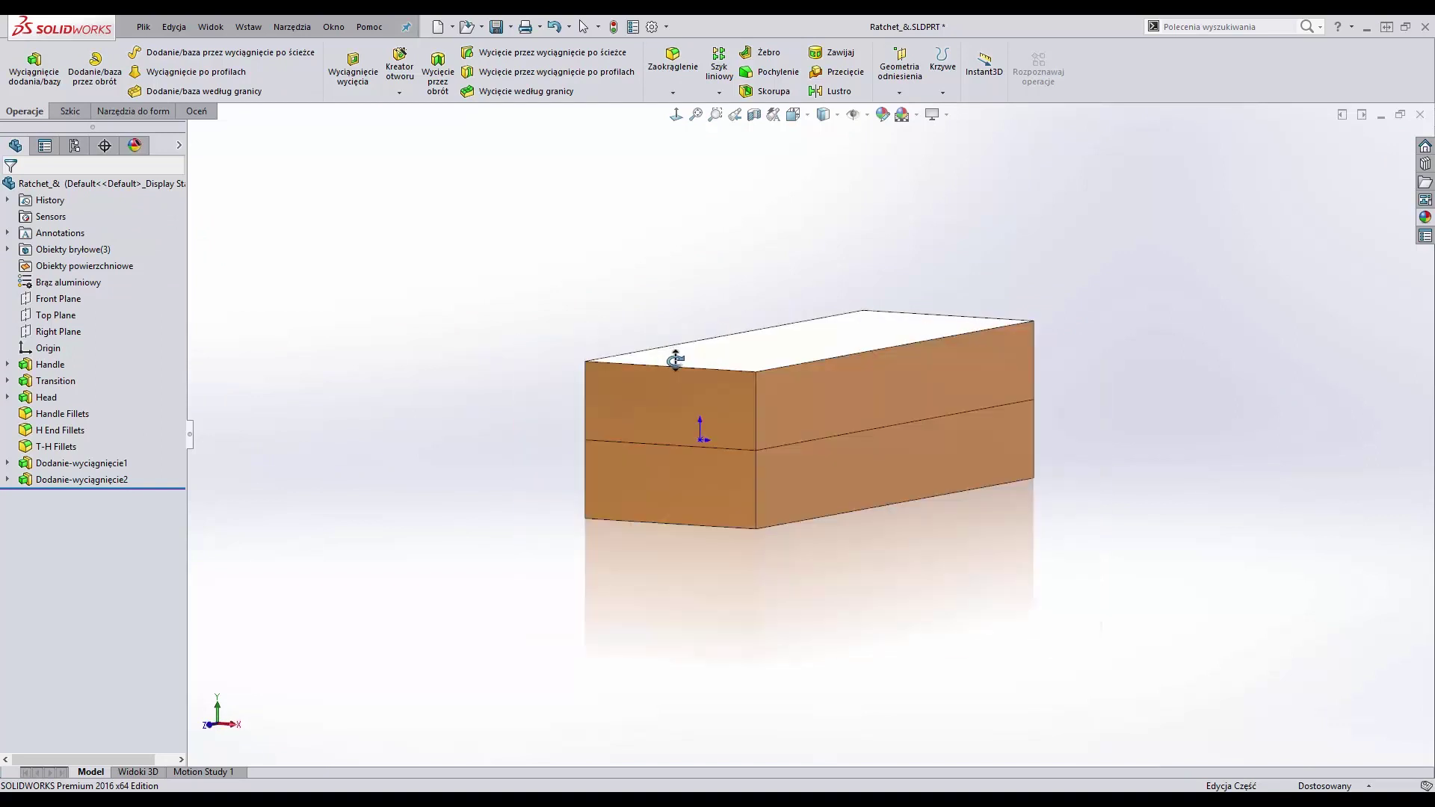
{"action": "middle_click_drag", "start_coordinate": [677, 378], "coordinate": [436, 417]}
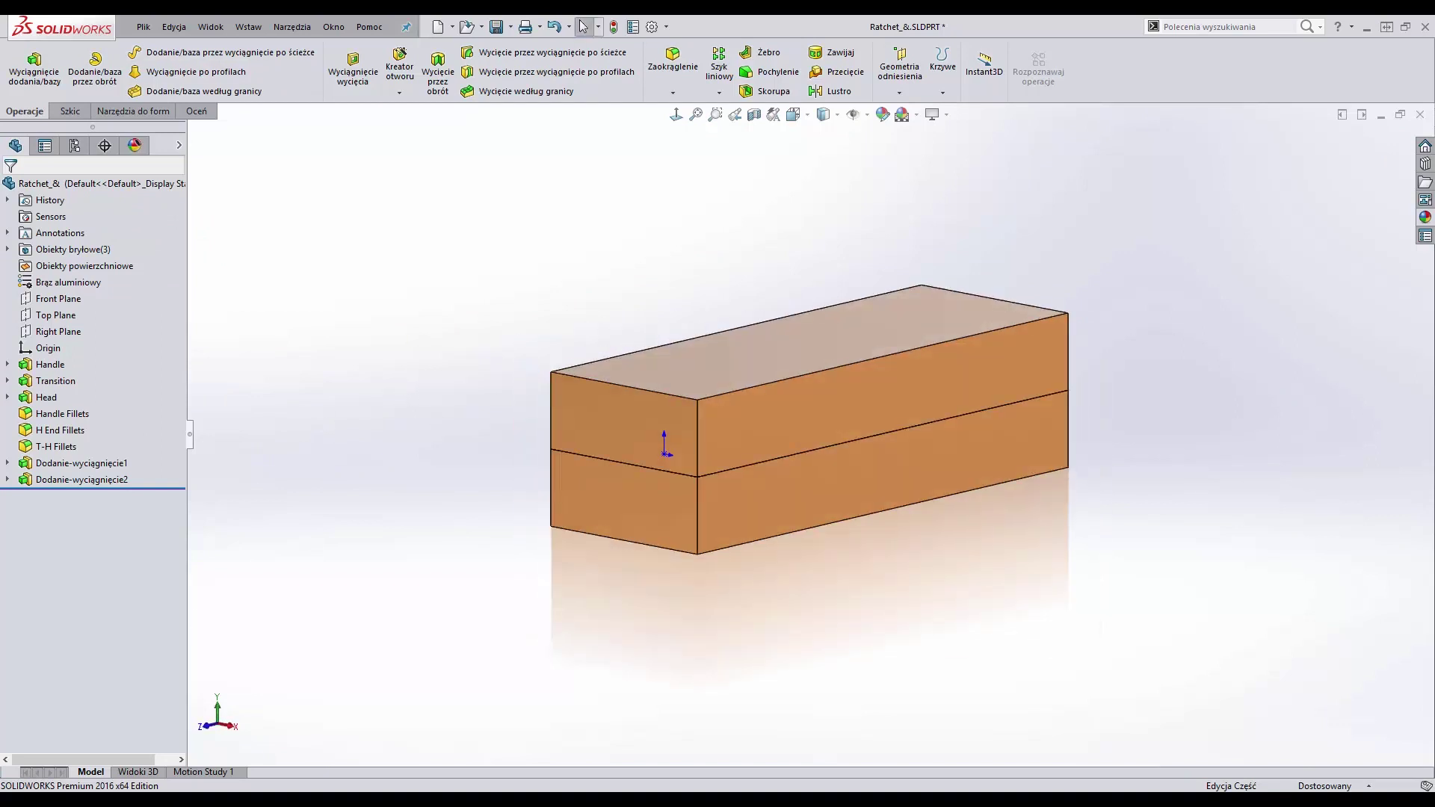
Step: Hide and reshow the blocks to inspect the ratchet between them
{"action": "left_click", "coordinate": [598, 591]}
{"action": "key", "text": "shift+Tab"}
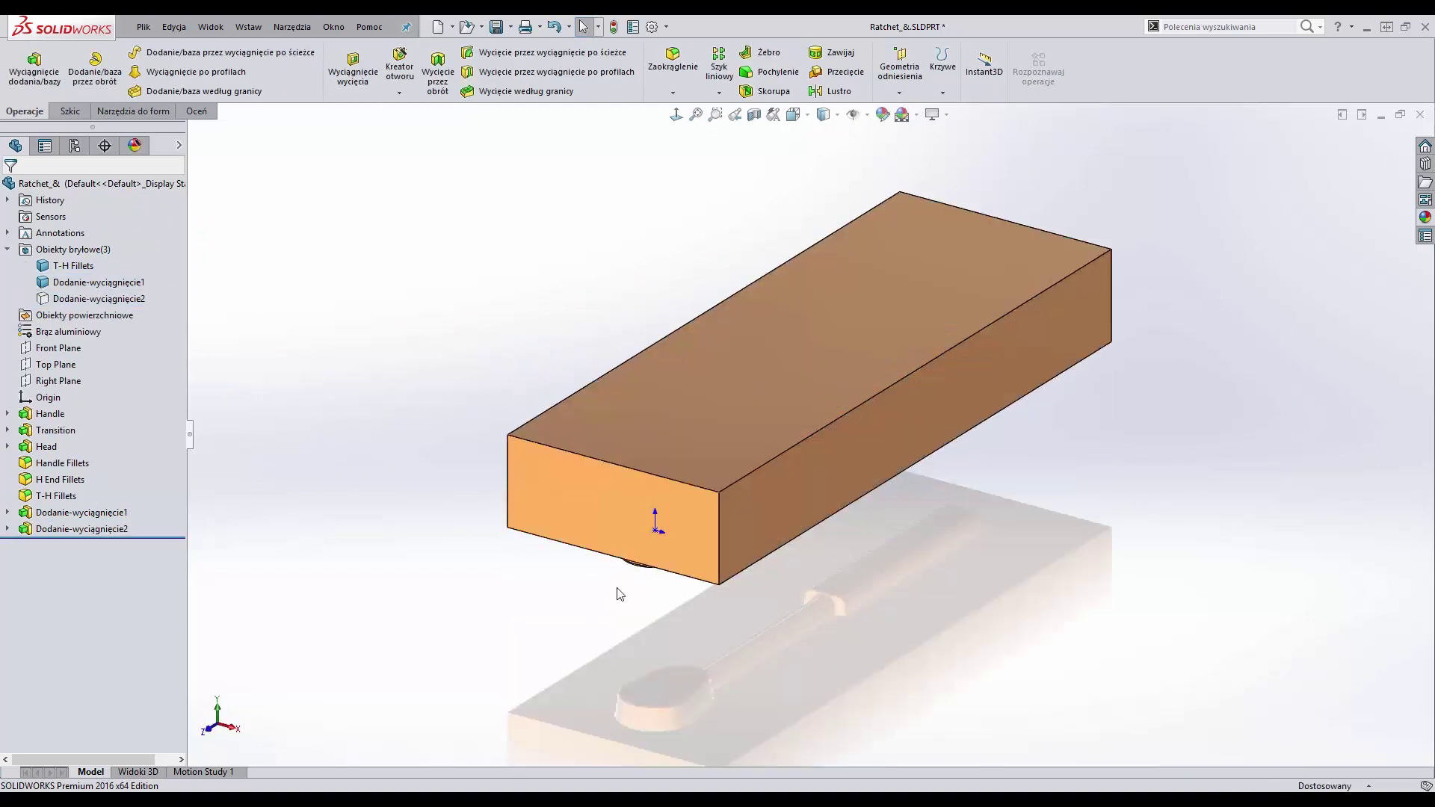
{"action": "key", "text": "shift+Tab"}
{"action": "middle_click_drag", "start_coordinate": [583, 567], "coordinate": [561, 519]}
{"action": "left_click", "coordinate": [248, 27]}
{"action": "mouse_move", "coordinate": [272, 85]}
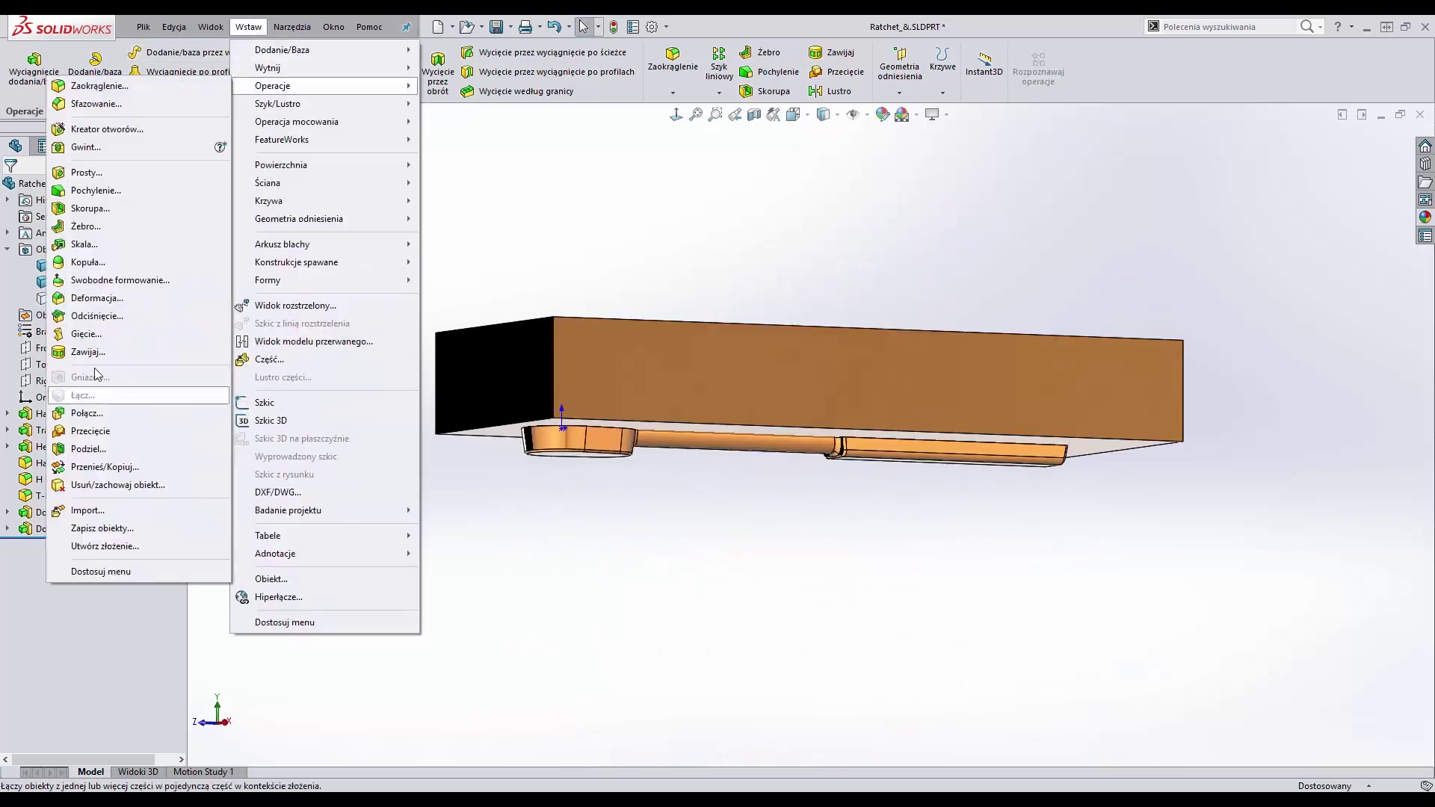
Step: Indent the first block with the ratchet body using Cut, creating its cavity
{"action": "left_click", "coordinate": [98, 315]}
{"action": "middle_click_drag", "start_coordinate": [558, 424], "coordinate": [532, 298]}
{"action": "left_click", "coordinate": [532, 302]}
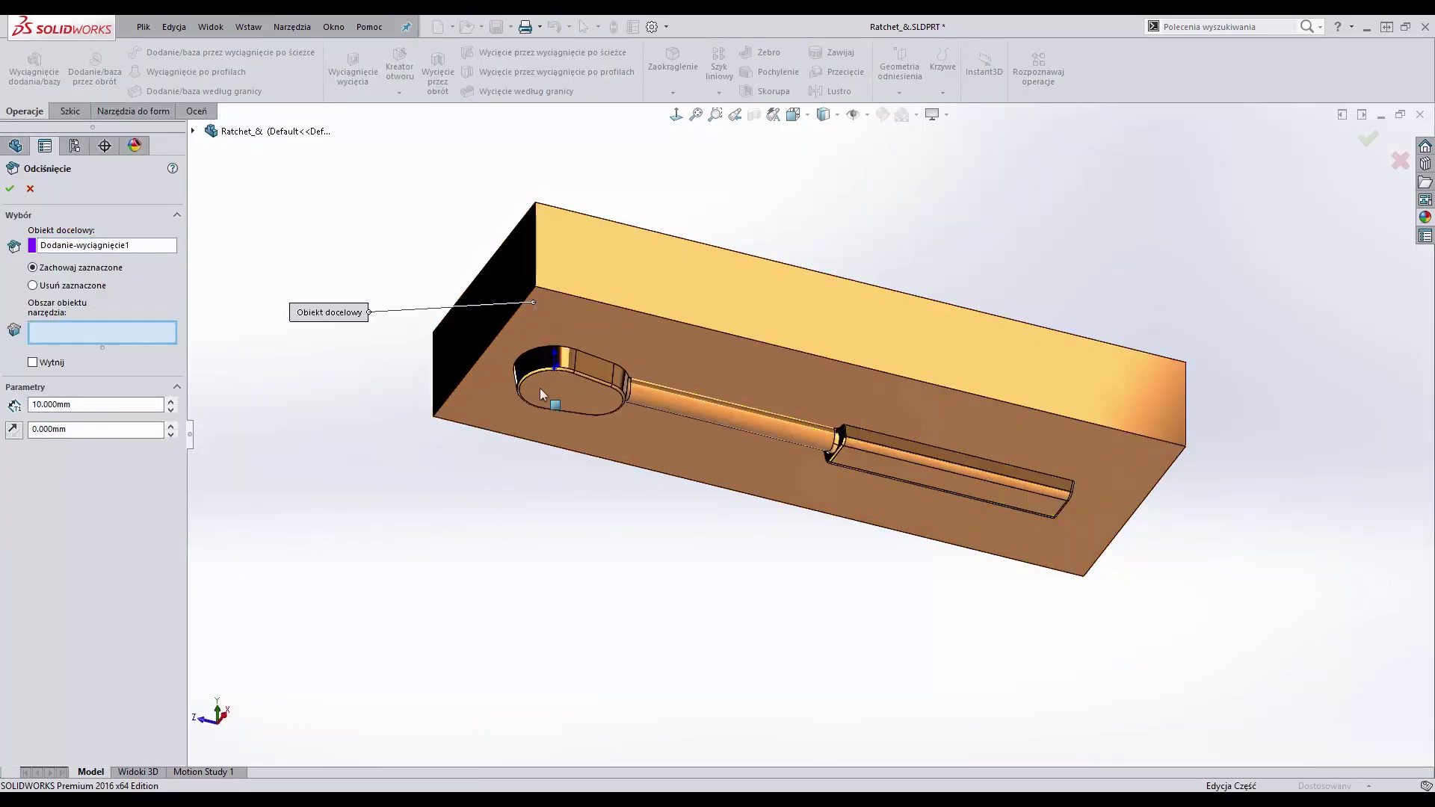
{"action": "left_click", "coordinate": [705, 402]}
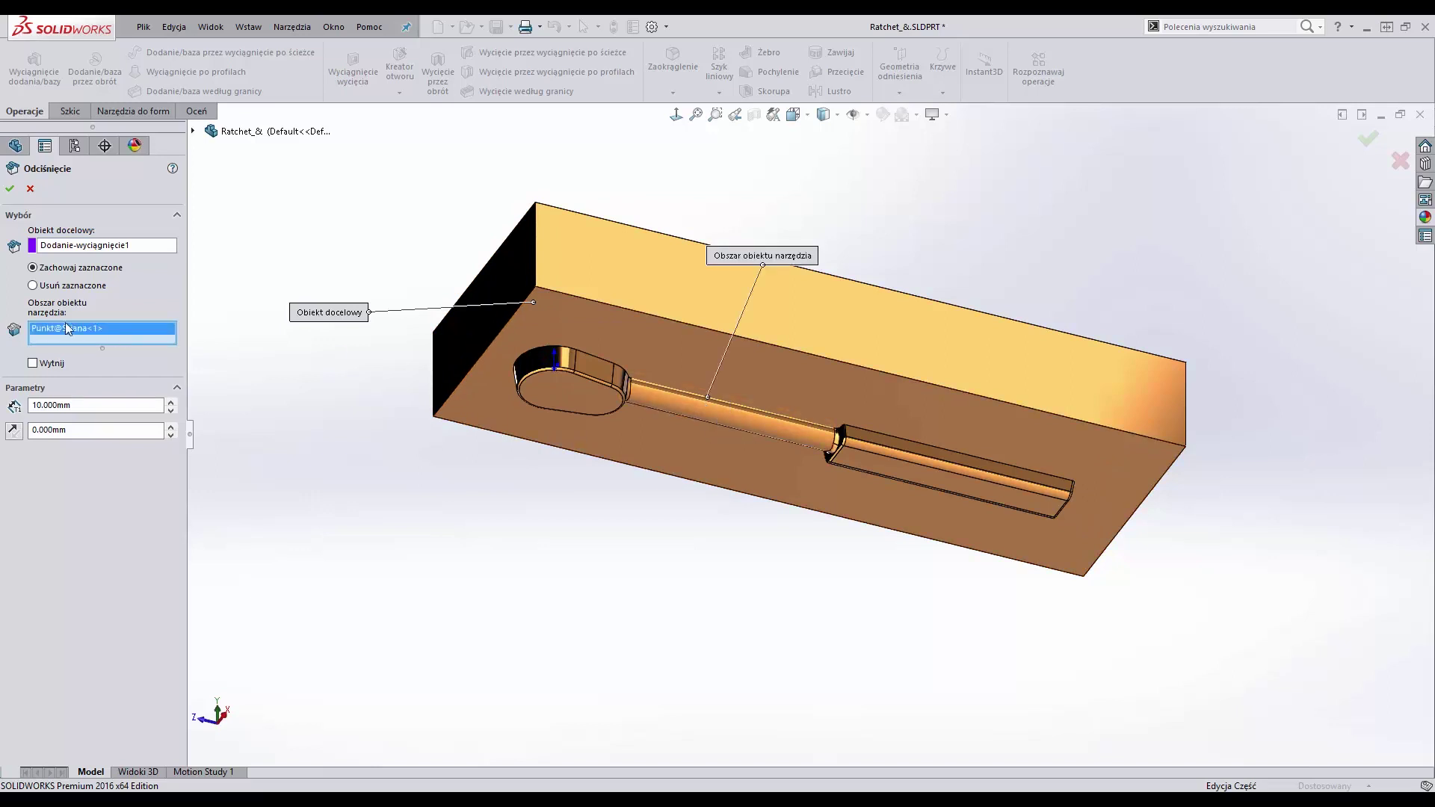
{"action": "left_click", "coordinate": [34, 364]}
{"action": "left_click", "coordinate": [10, 188]}
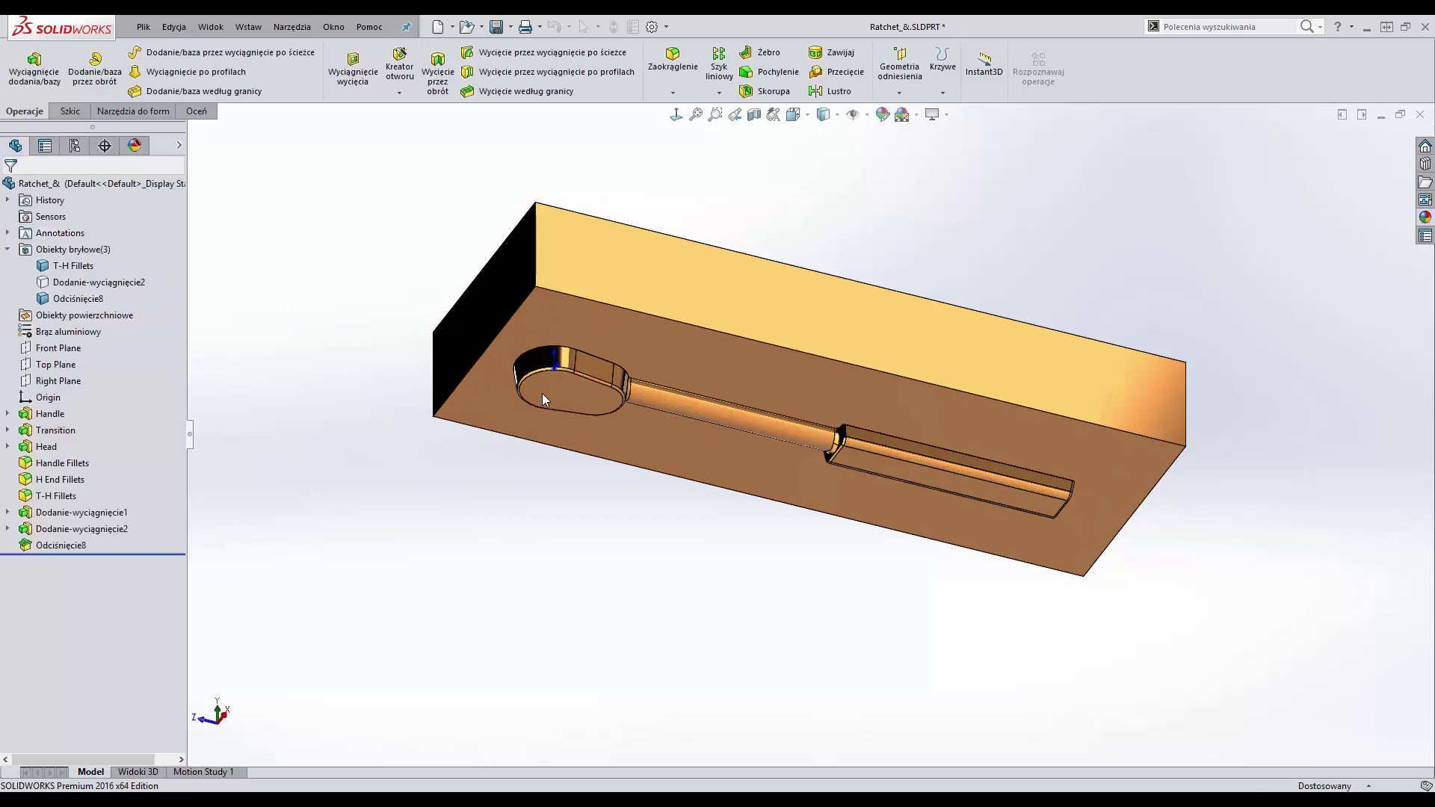
{"action": "middle_click_drag", "start_coordinate": [585, 396], "coordinate": [507, 456]}
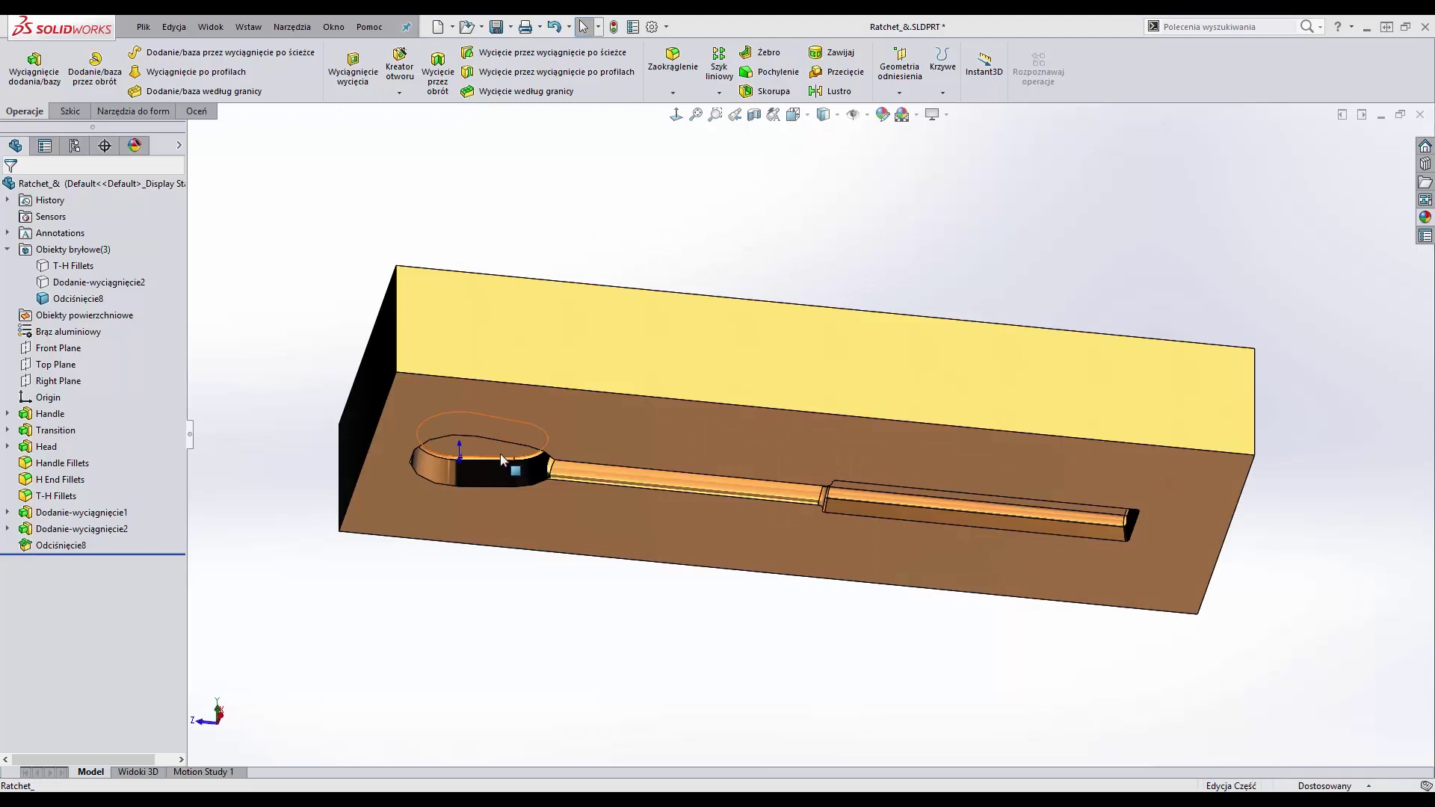
Step: Hide the ratchet body T-H Fillets to reveal the cut block
{"action": "key", "text": "Tab"}
{"action": "left_click", "coordinate": [73, 265]}
{"action": "left_click", "coordinate": [82, 239]}
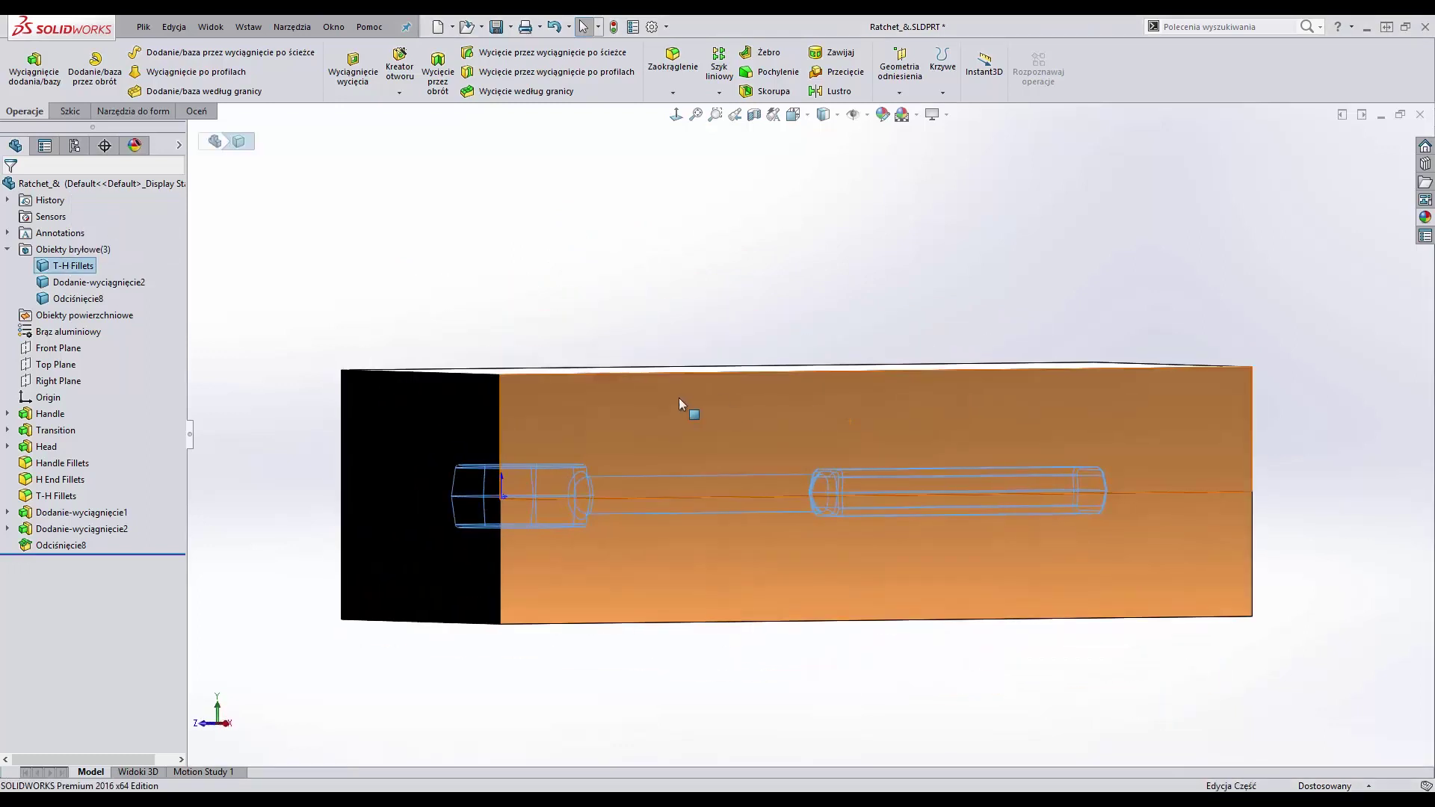
{"action": "middle_click_drag", "start_coordinate": [718, 398], "coordinate": [599, 436]}
Step: Indent the ratchet shape into the second block as well
{"action": "left_click", "coordinate": [248, 27]}
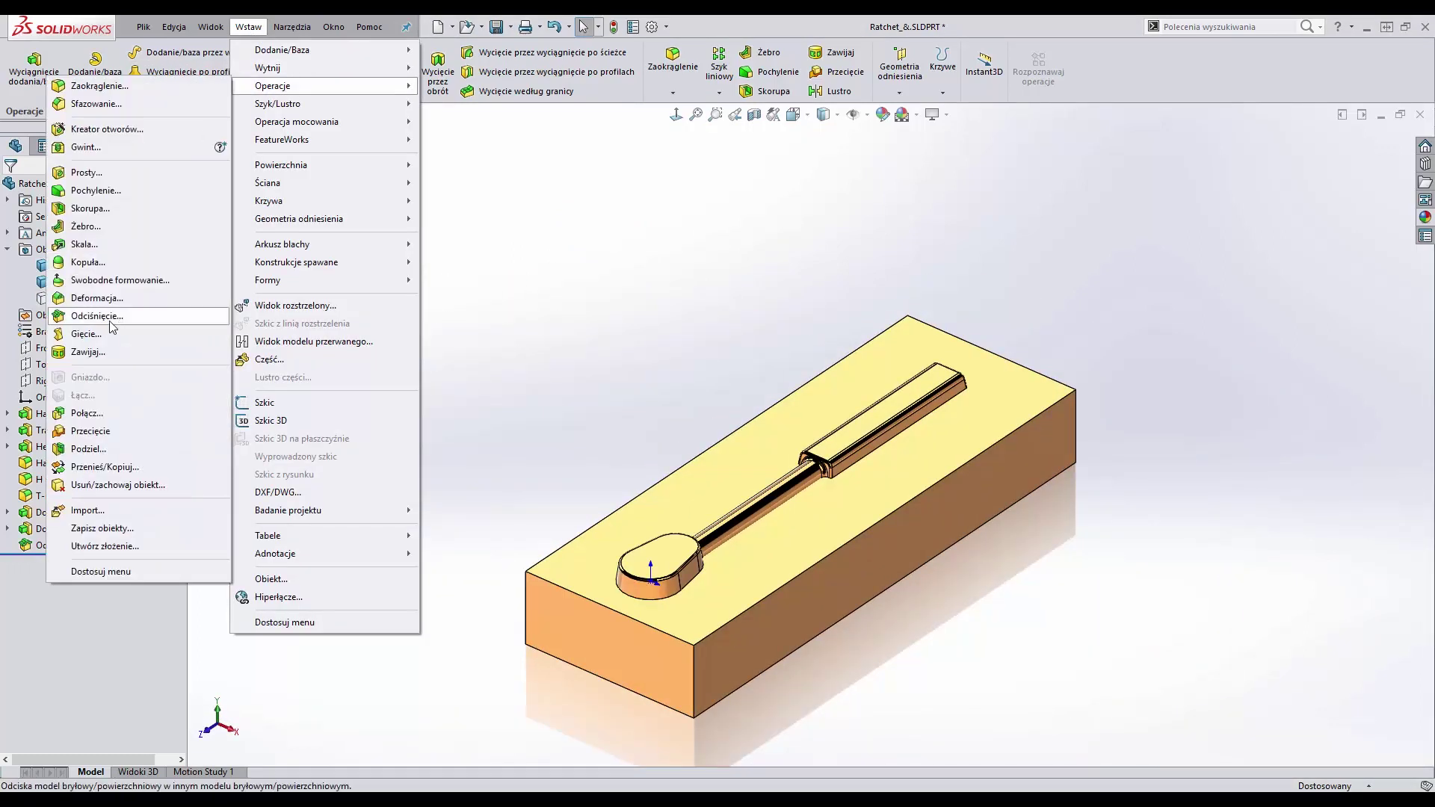
{"action": "left_click", "coordinate": [112, 321]}
{"action": "key", "text": "Return"}
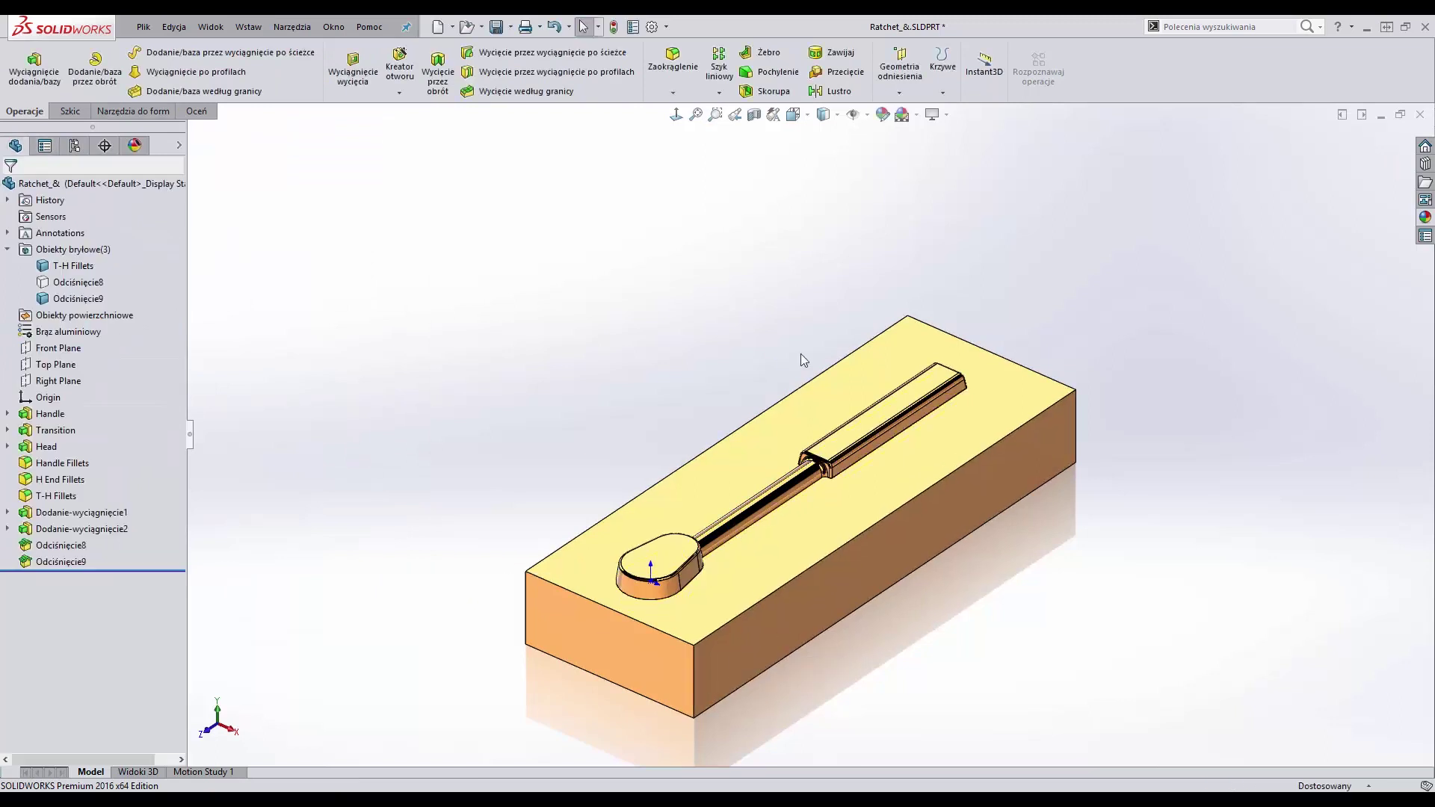
{"action": "left_click", "coordinate": [75, 282]}
{"action": "middle_click_drag", "start_coordinate": [418, 314], "coordinate": [514, 382]}
Step: Explode the top mold block upward and the lower block downward, then view the Shelling&Ribs_& housing
{"action": "key", "text": "Escape"}
{"action": "left_click", "coordinate": [231, 24]}
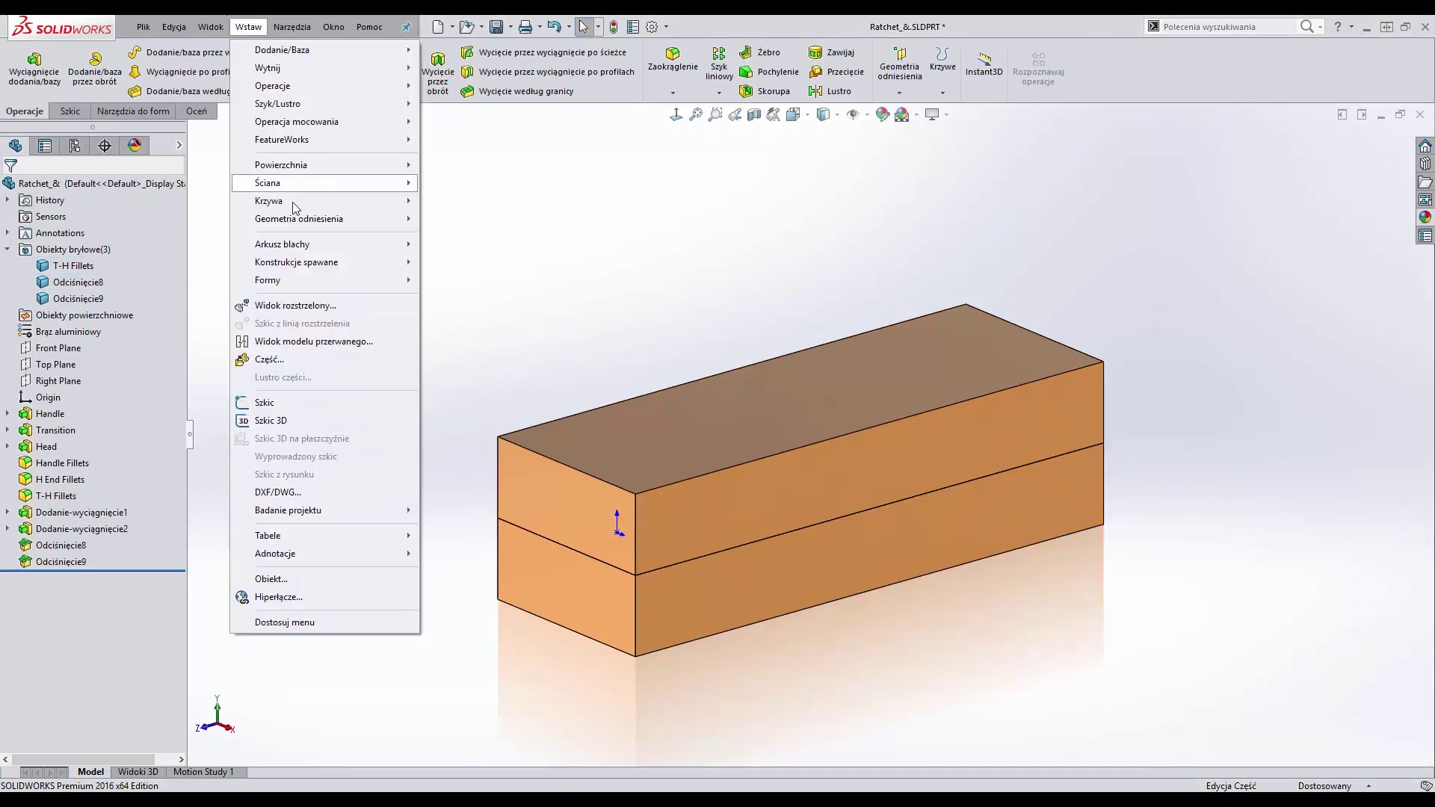
{"action": "left_click", "coordinate": [302, 306]}
{"action": "left_click_drag", "start_coordinate": [634, 421], "coordinate": [635, 250]}
{"action": "left_click", "coordinate": [703, 604]}
{"action": "left_click_drag", "start_coordinate": [634, 426], "coordinate": [621, 599]}
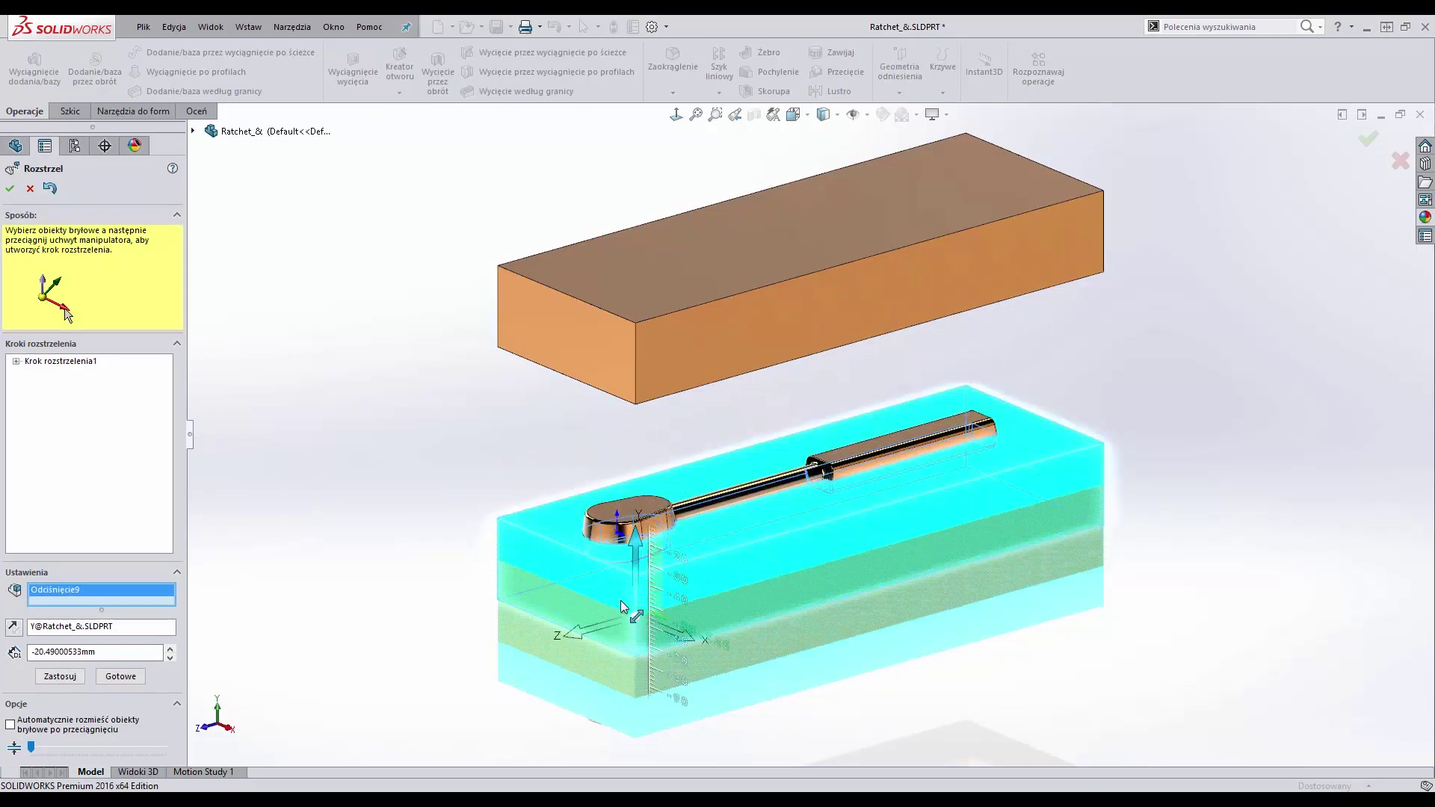
{"action": "left_click", "coordinate": [11, 191]}
{"action": "mouse_move", "coordinate": [637, 446]}
{"action": "middle_mouse_down"}
{"action": "mouse_move", "coordinate": [609, 484]}
{"action": "mouse_move", "coordinate": [455, 457]}
{"action": "mouse_move", "coordinate": [298, 460]}
{"action": "middle_mouse_up"}
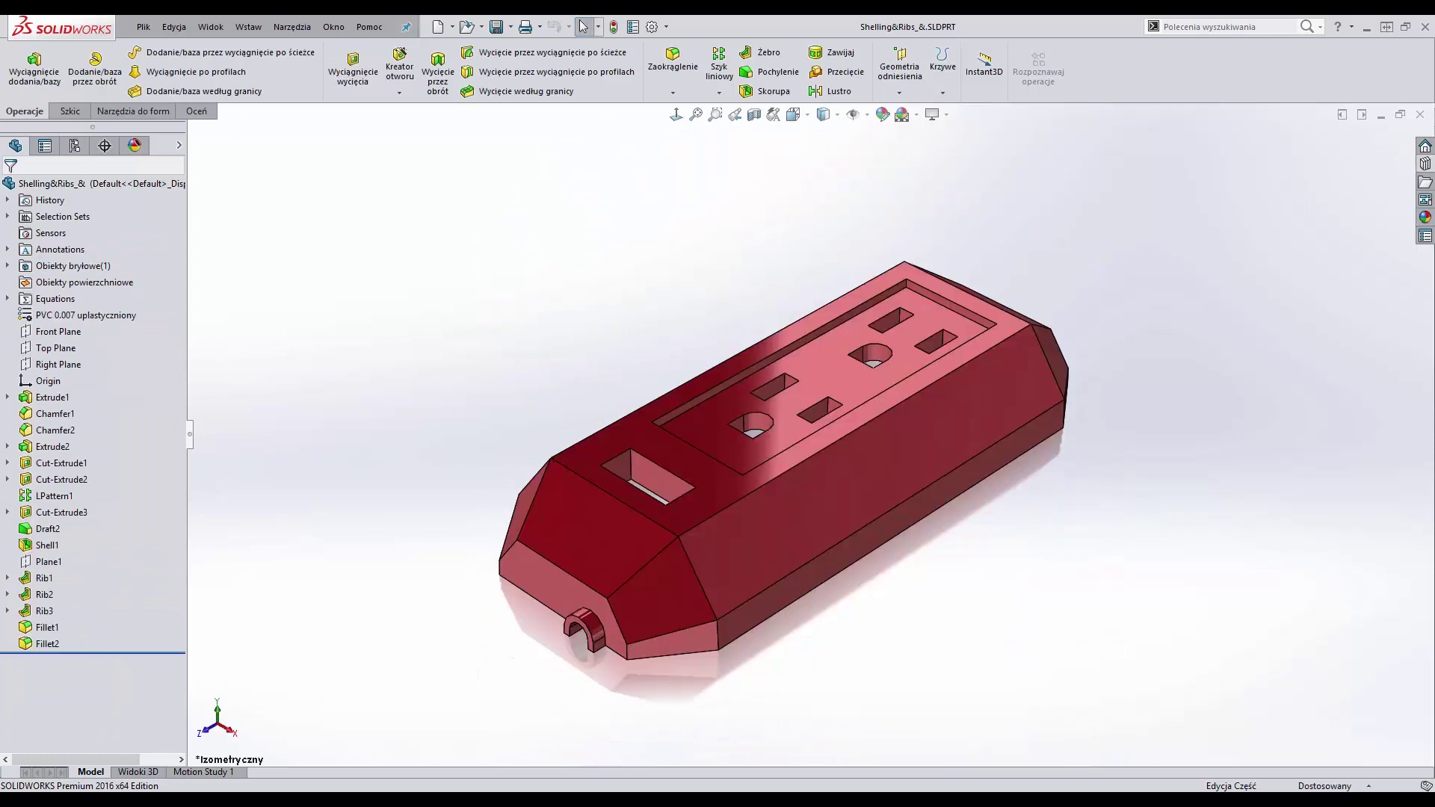
{"action": "middle_click_drag", "start_coordinate": [792, 613], "coordinate": [789, 432]}
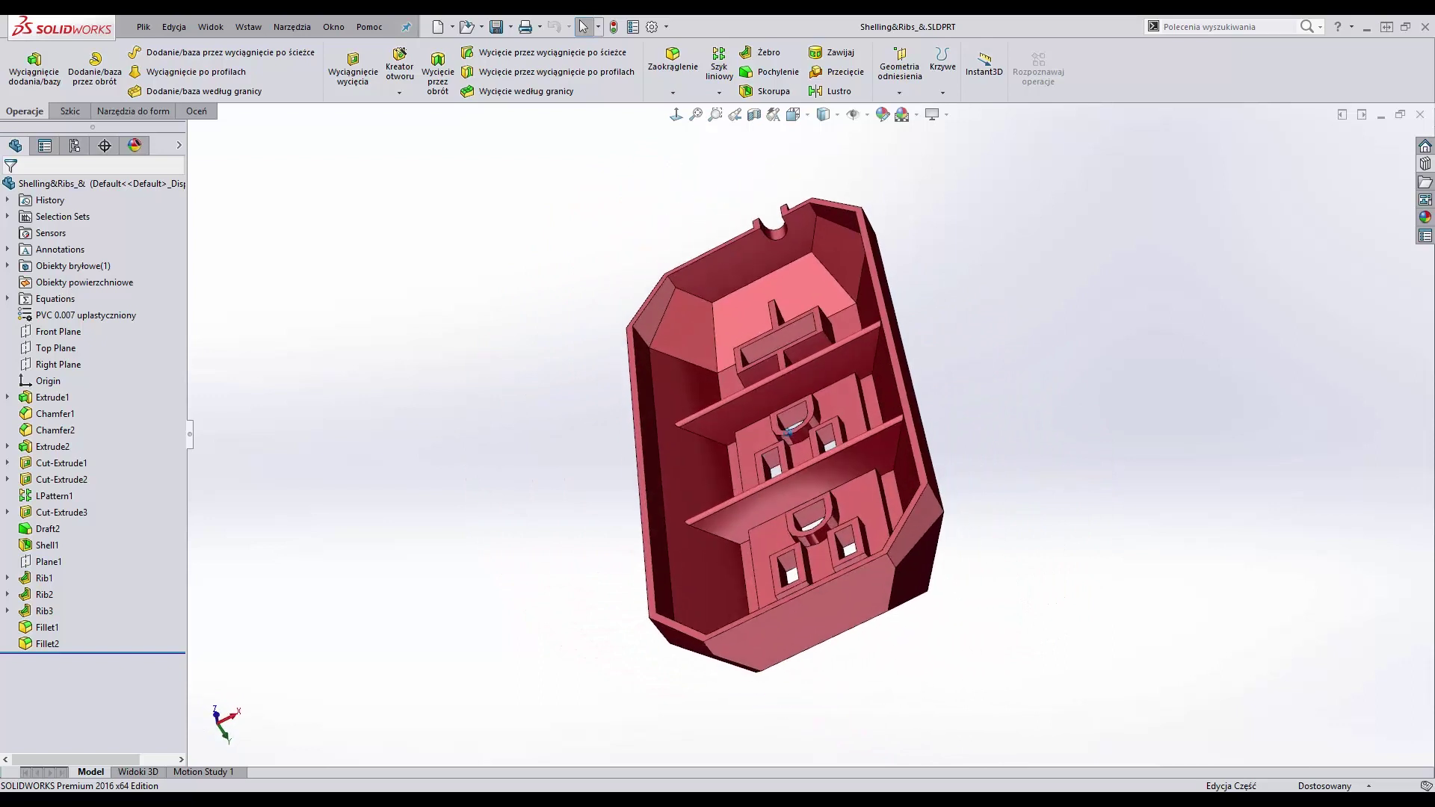
Step: Run a draft analysis on the housing using its top face as pull direction
{"action": "scroll", "coordinate": [789, 432], "scroll_direction": "down", "scroll_amount": 1}
{"action": "scroll", "coordinate": [777, 441], "scroll_direction": "down", "scroll_amount": 2}
{"action": "scroll", "coordinate": [762, 448], "scroll_direction": "down", "scroll_amount": 2}
{"action": "scroll", "coordinate": [742, 465], "scroll_direction": "down", "scroll_amount": 2}
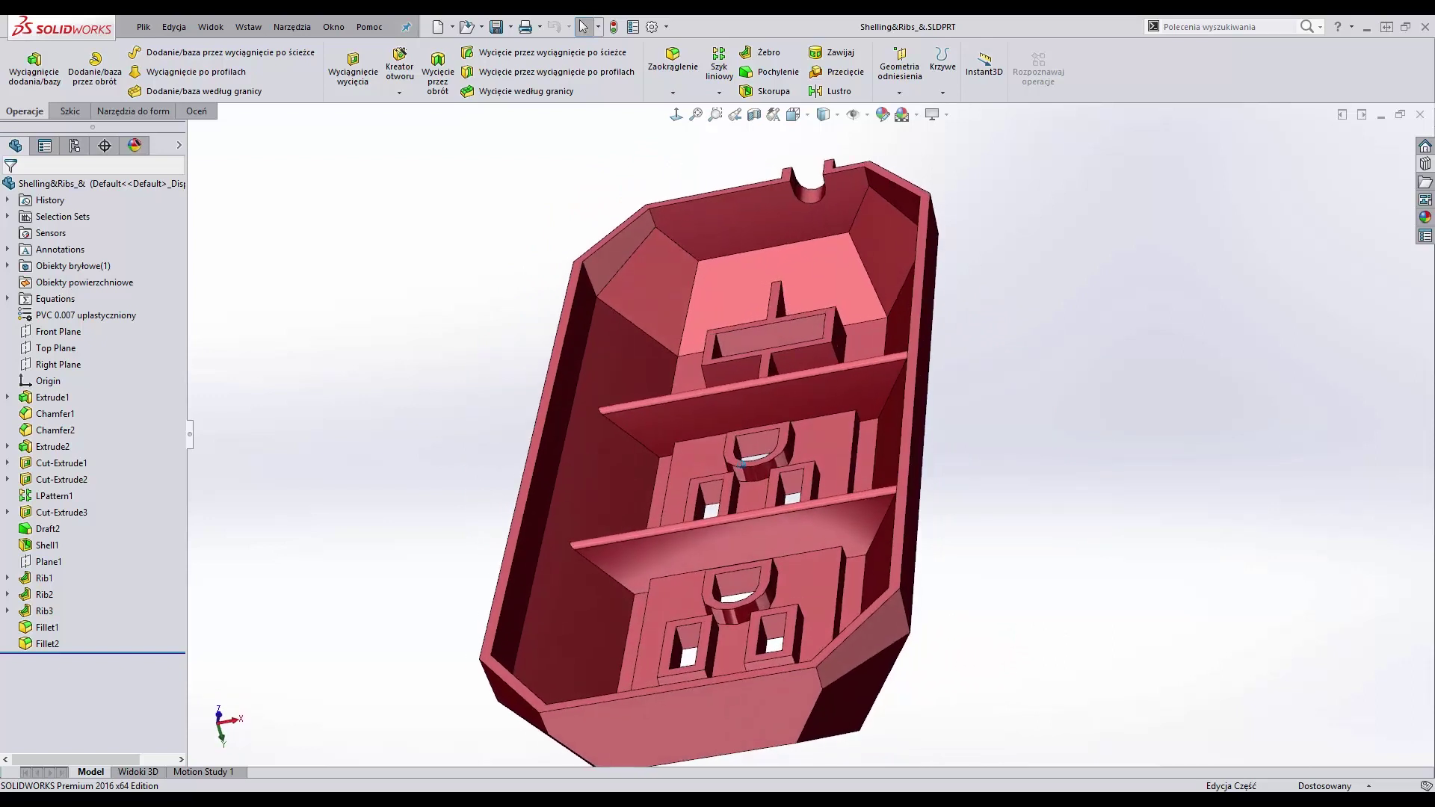
{"action": "middle_click_drag", "start_coordinate": [743, 463], "coordinate": [729, 465]}
{"action": "middle_click_drag", "start_coordinate": [1007, 434], "coordinate": [1084, 391]}
{"action": "mouse_move", "coordinate": [573, 314]}
{"action": "middle_mouse_down"}
{"action": "mouse_move", "coordinate": [609, 321]}
{"action": "mouse_move", "coordinate": [388, 214]}
{"action": "middle_mouse_up"}
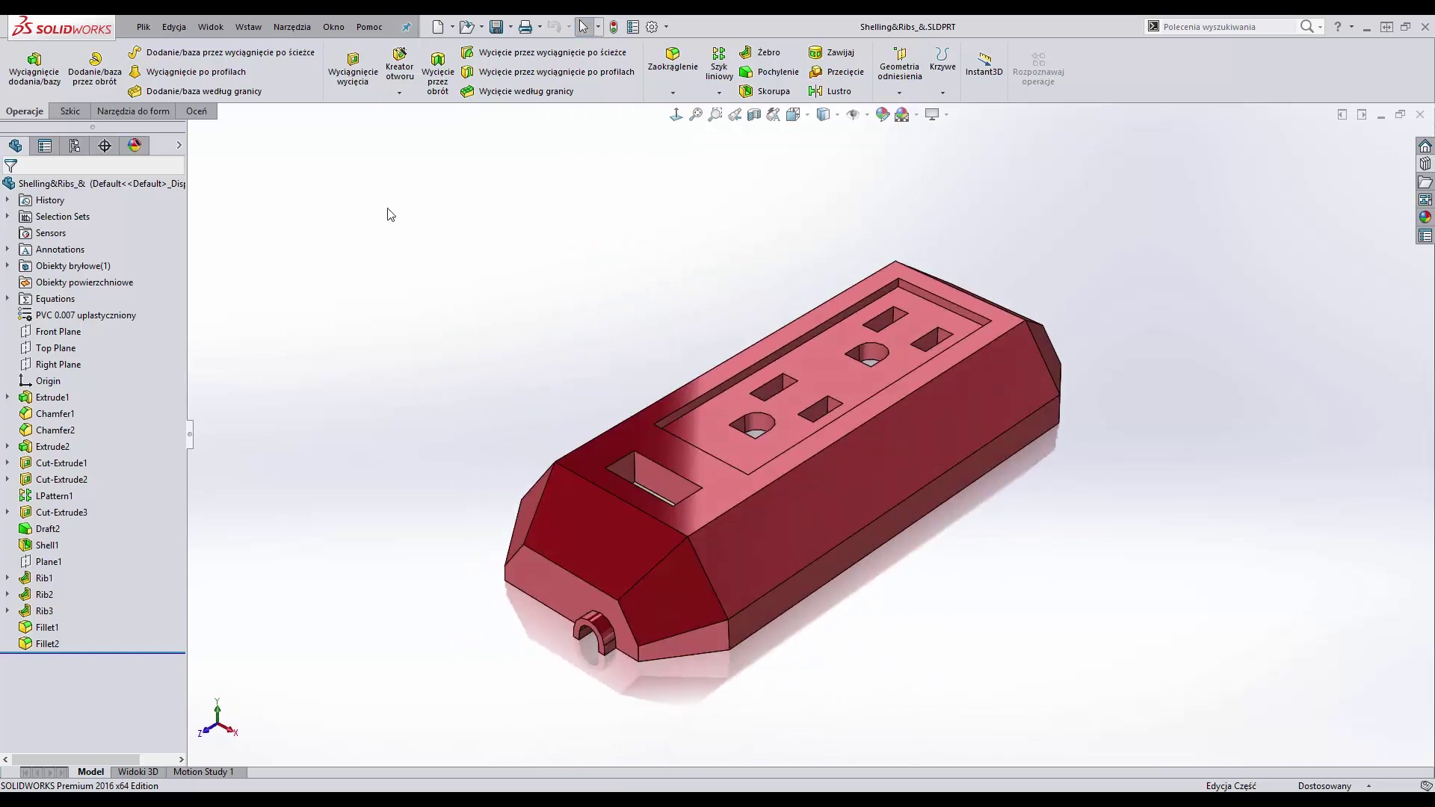
{"action": "left_click", "coordinate": [139, 114]}
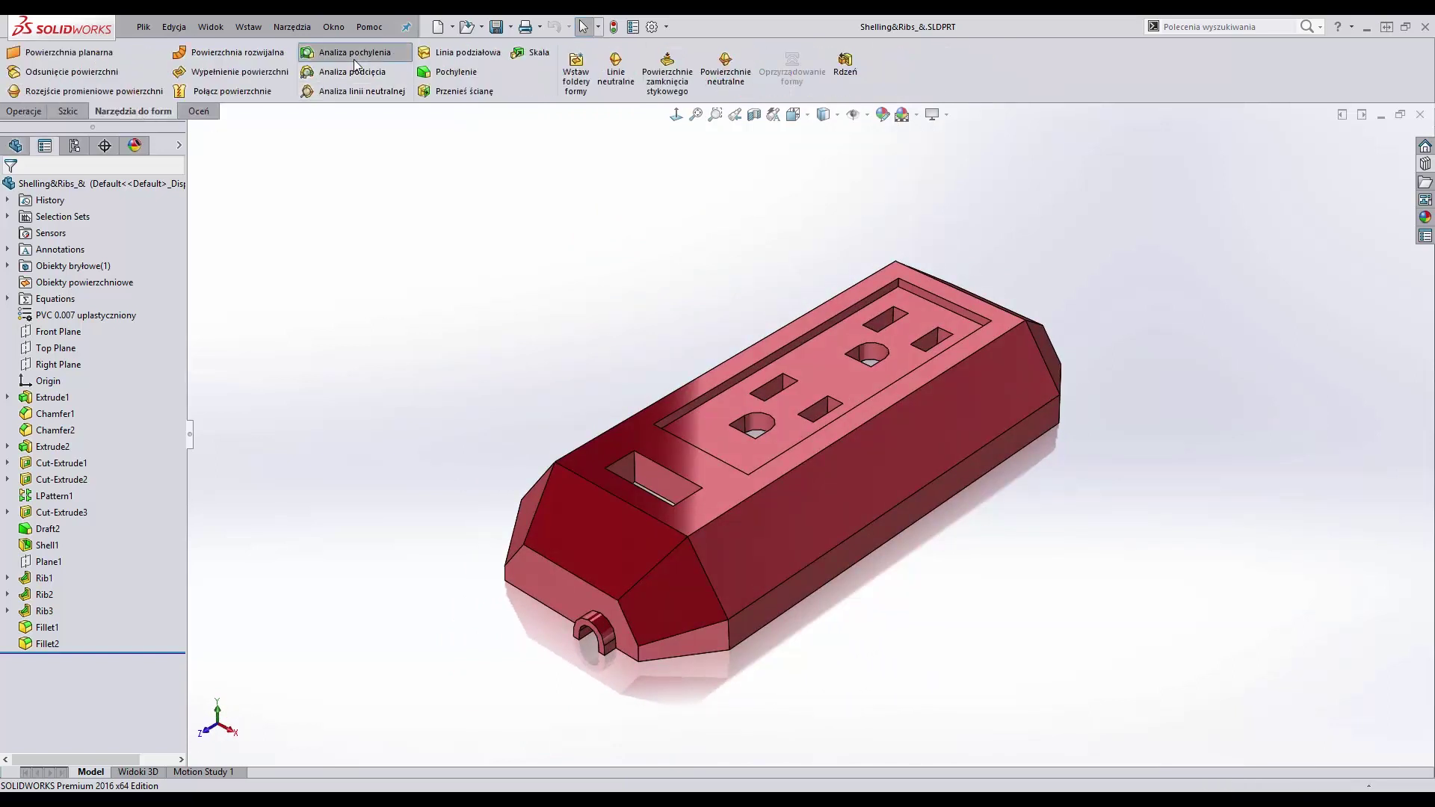
{"action": "left_click", "coordinate": [353, 54]}
{"action": "mouse_move", "coordinate": [673, 299]}
{"action": "middle_mouse_down"}
{"action": "mouse_move", "coordinate": [641, 320]}
{"action": "mouse_move", "coordinate": [572, 422]}
{"action": "middle_mouse_up"}
{"action": "left_click", "coordinate": [572, 421]}
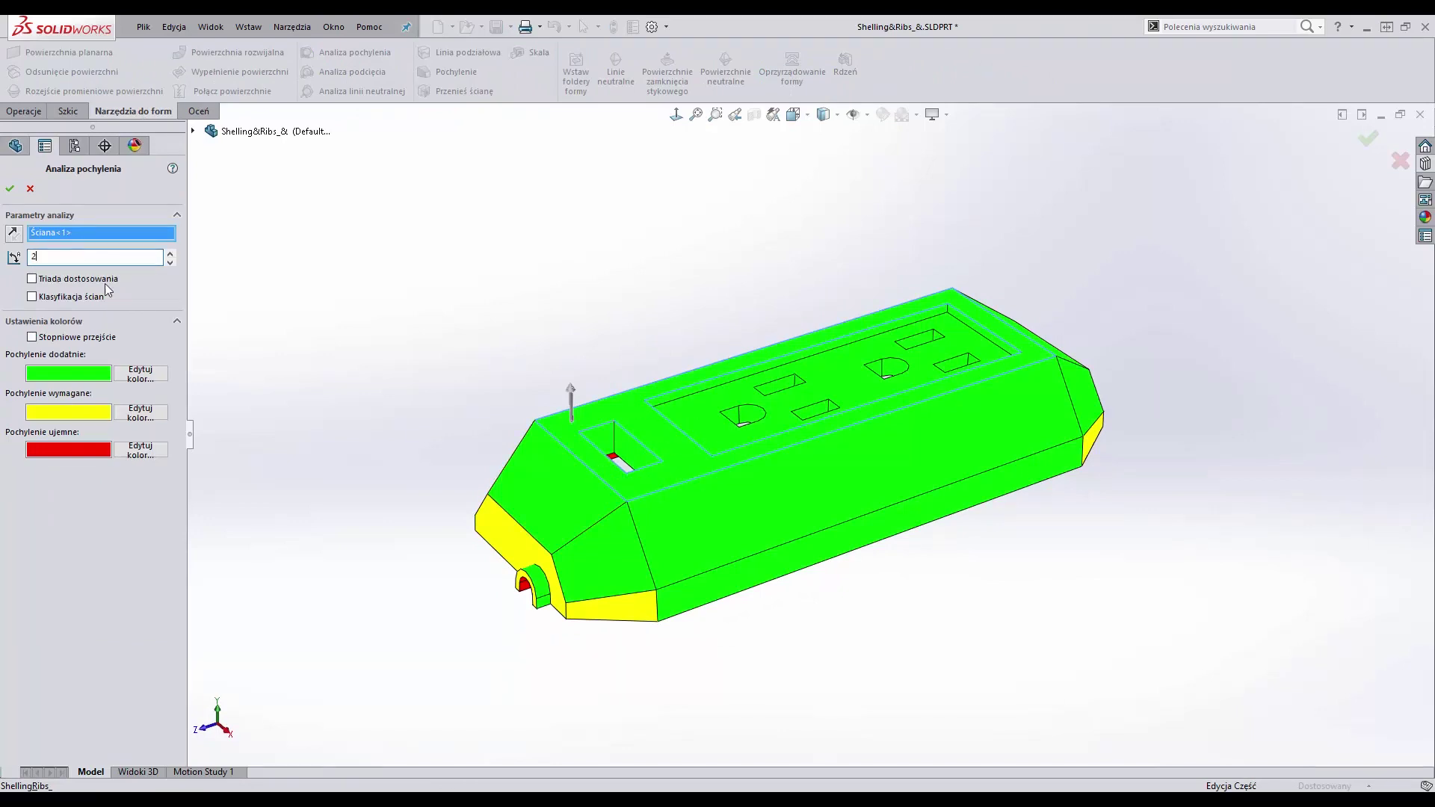
Step: Accept the 2° draft analysis, then clear its colouring and return to isometric
{"action": "mouse_move", "coordinate": [1121, 477]}
{"action": "middle_mouse_down"}
{"action": "mouse_move", "coordinate": [1073, 458]}
{"action": "mouse_move", "coordinate": [893, 503]}
{"action": "mouse_move", "coordinate": [758, 459]}
{"action": "mouse_move", "coordinate": [730, 224]}
{"action": "mouse_move", "coordinate": [653, 330]}
{"action": "mouse_move", "coordinate": [542, 371]}
{"action": "mouse_move", "coordinate": [478, 352]}
{"action": "middle_mouse_up"}
{"action": "left_click", "coordinate": [10, 189]}
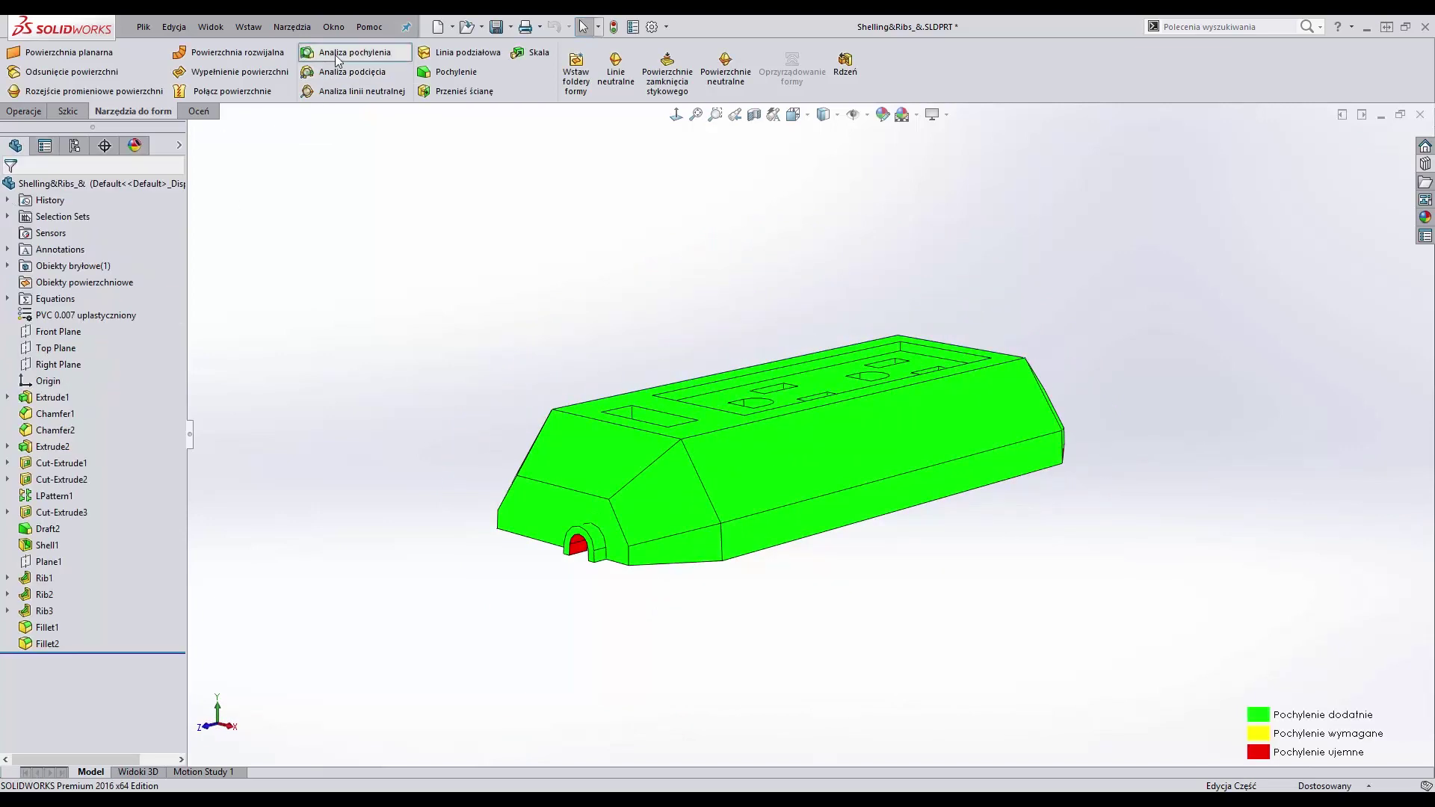
{"action": "left_click", "coordinate": [337, 56]}
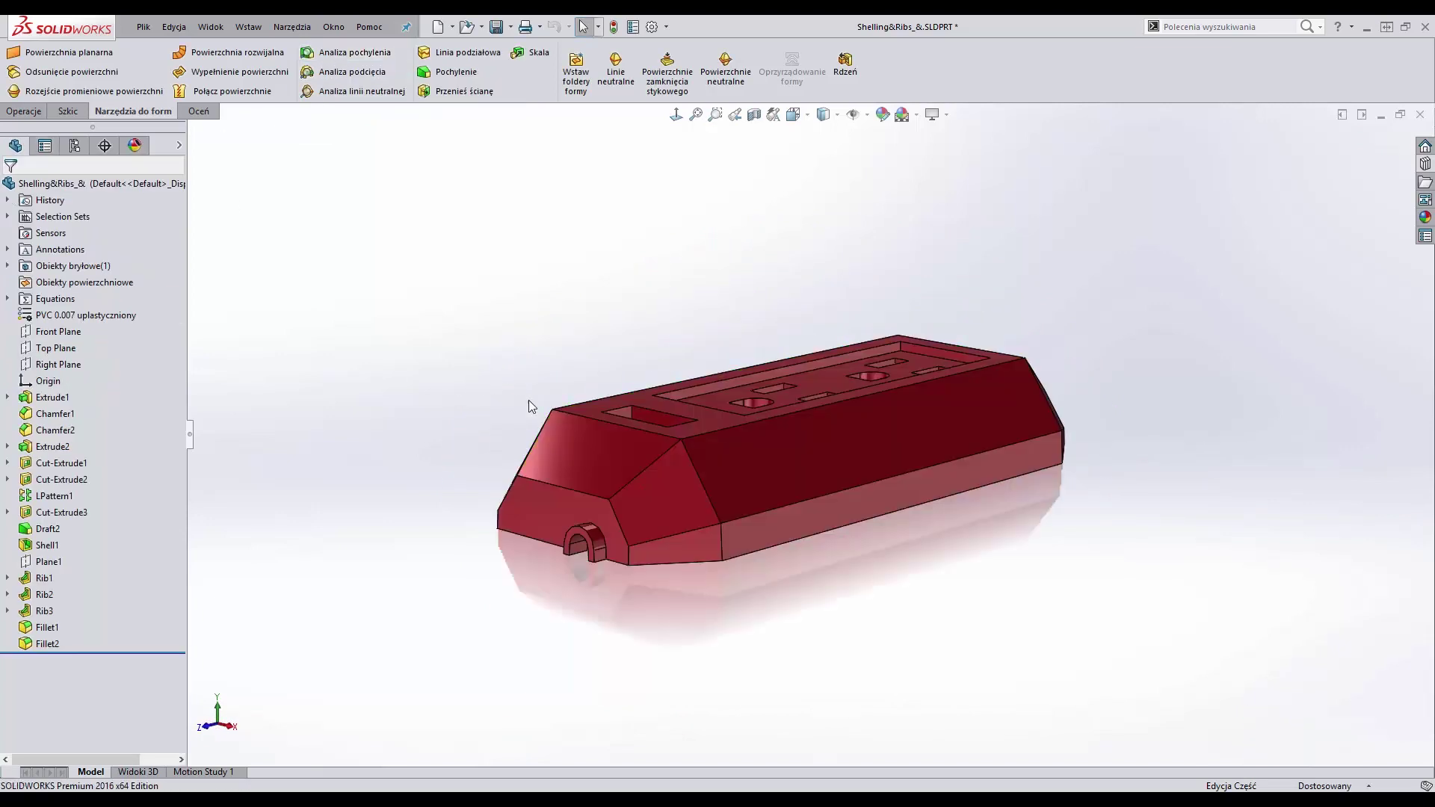
{"action": "key", "text": "ctrl+7"}
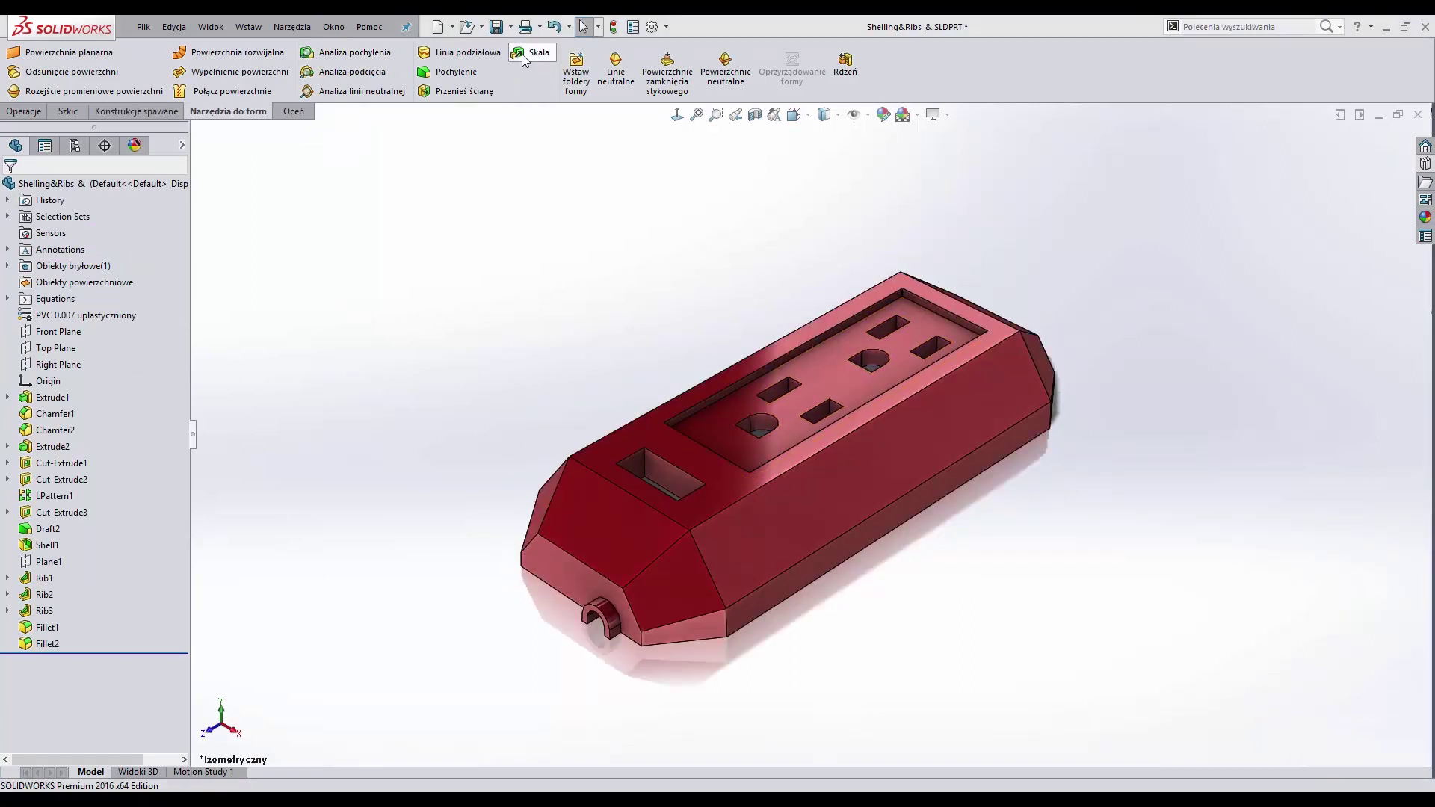
{"action": "left_click", "coordinate": [523, 54]}
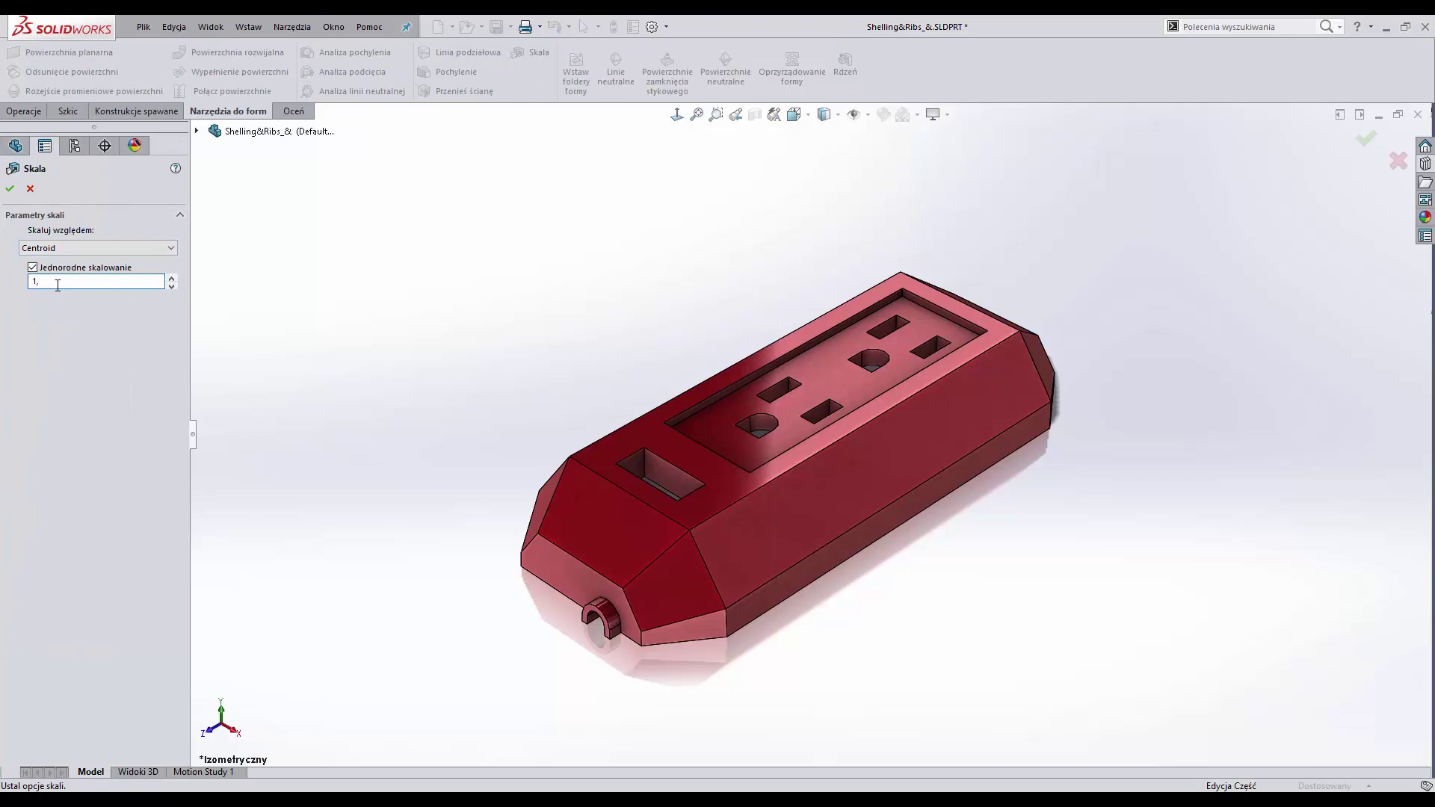
{"action": "type", "text": "06"}
{"action": "left_click", "coordinate": [11, 191]}
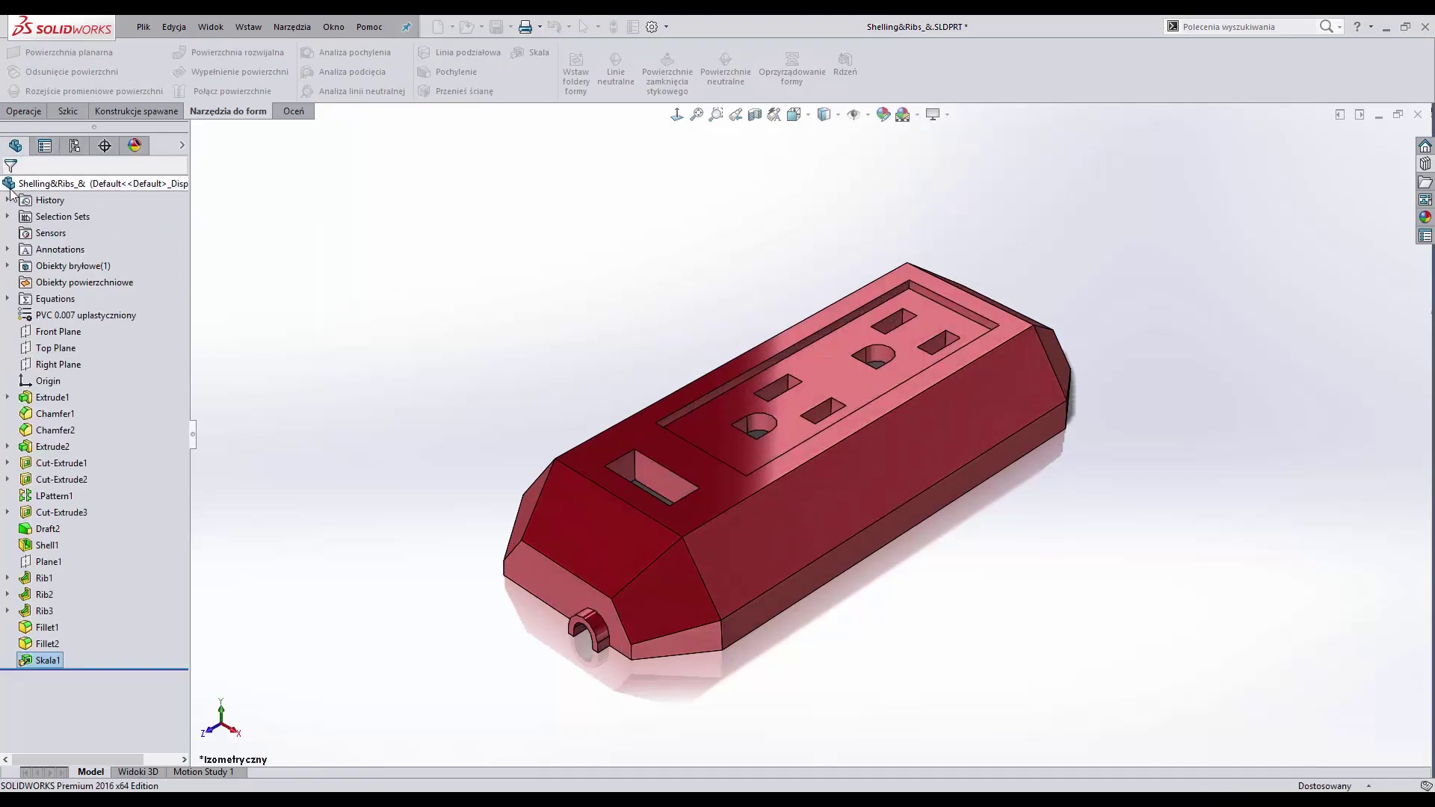
{"action": "key", "text": "ctrl+z"}
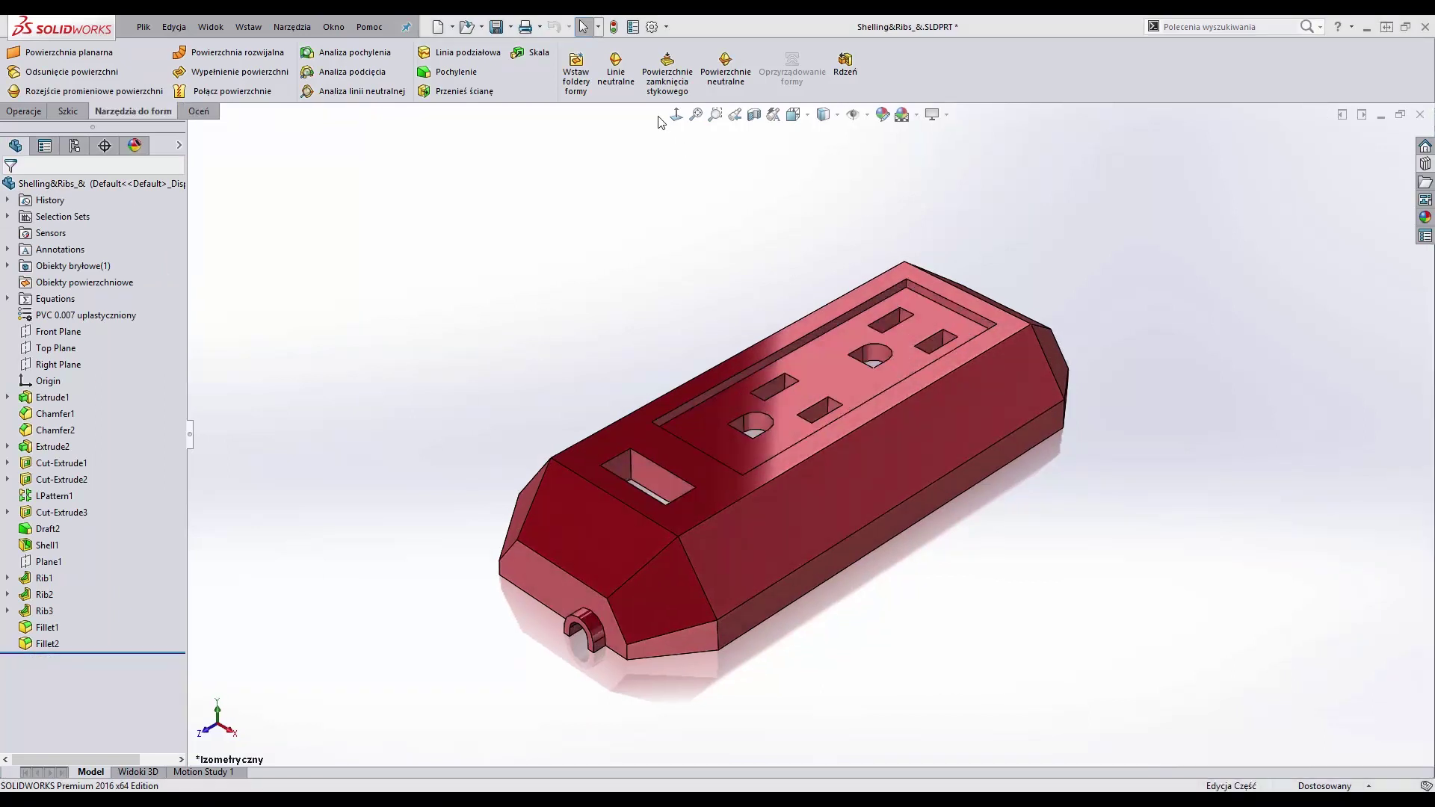
Step: Create parting line Linia neutralna2 from the top-face pull direction via draft analysis
{"action": "left_click", "coordinate": [626, 81]}
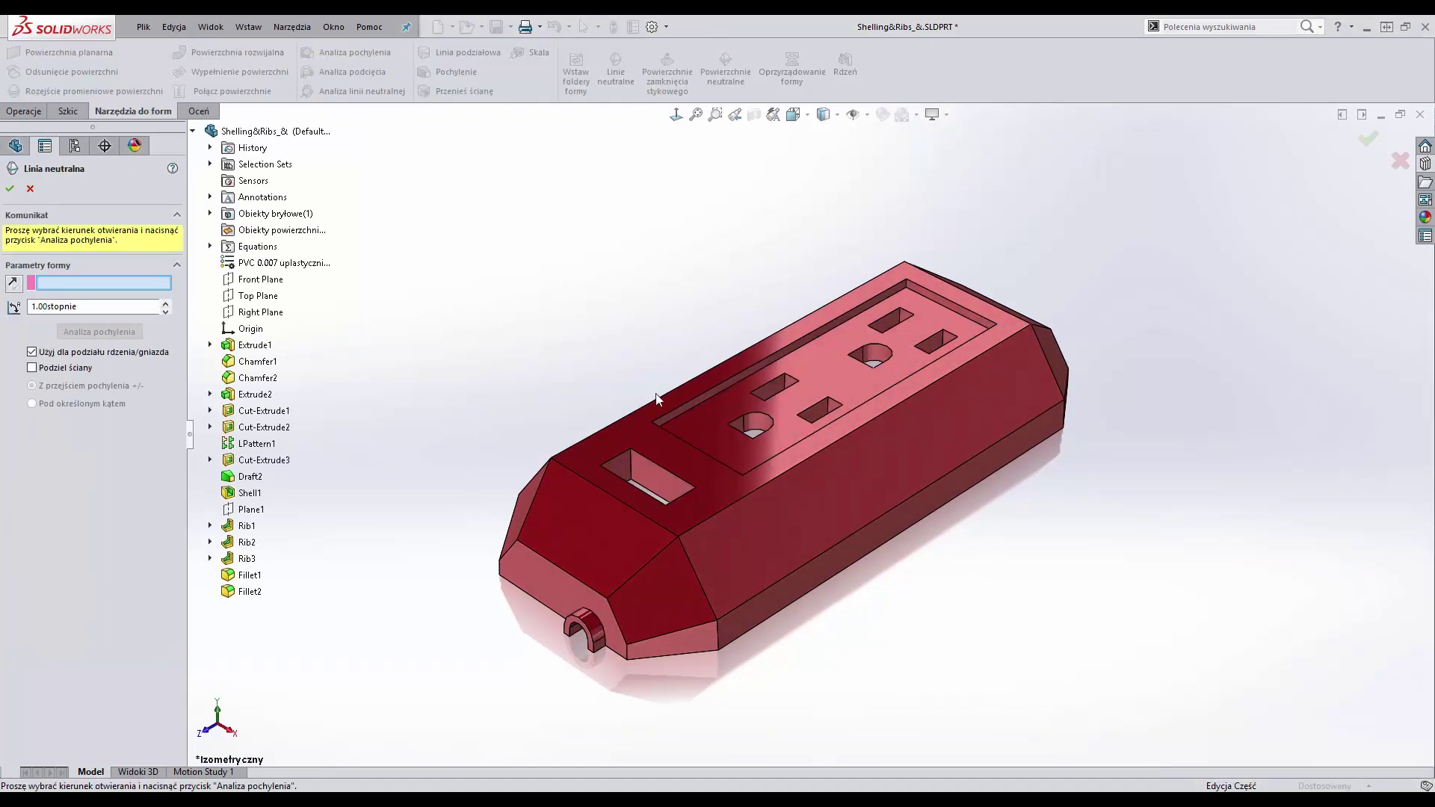
{"action": "left_click", "coordinate": [609, 436]}
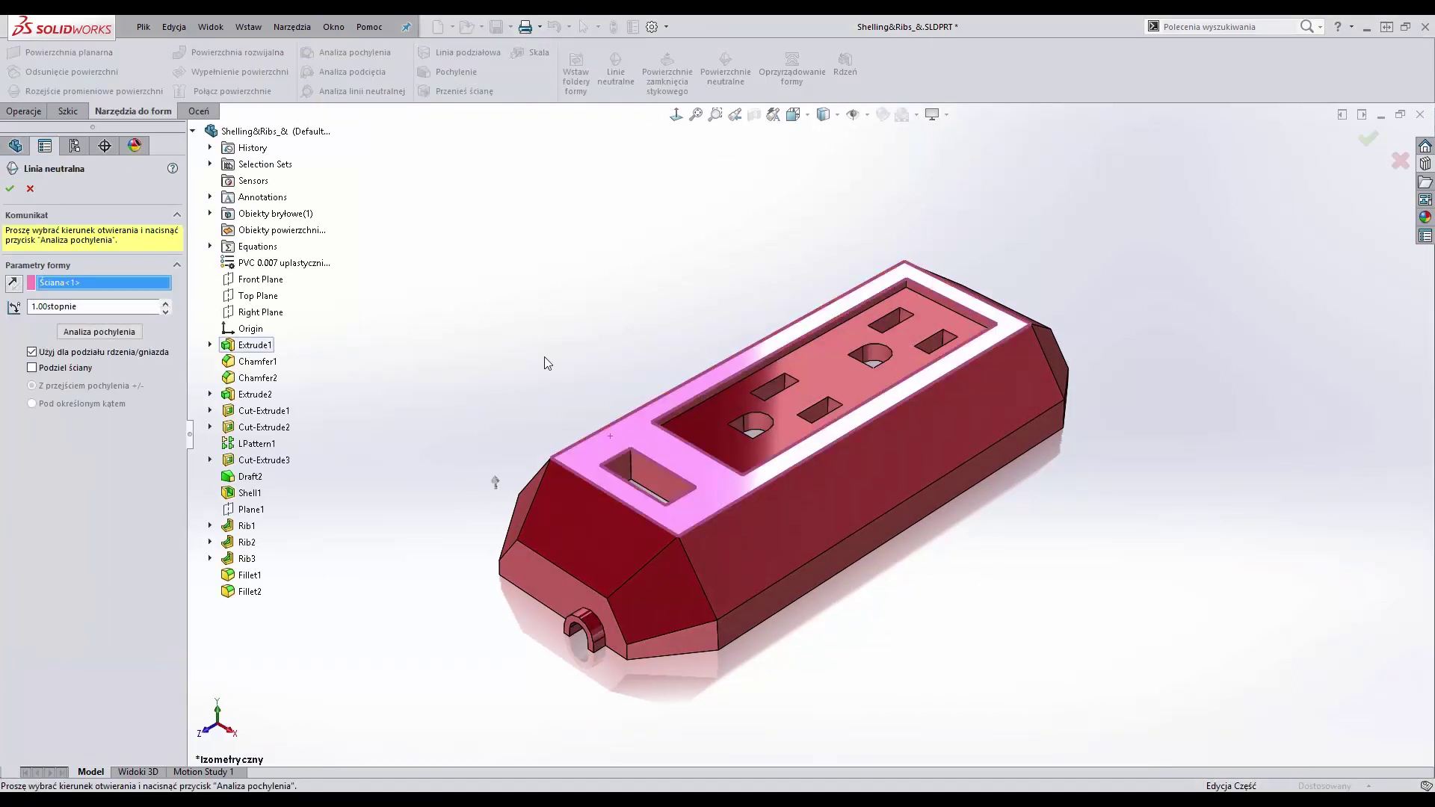
{"action": "left_click", "coordinate": [90, 333]}
{"action": "mouse_move", "coordinate": [494, 482]}
{"action": "middle_mouse_down"}
{"action": "mouse_move", "coordinate": [506, 448]}
{"action": "mouse_move", "coordinate": [487, 304]}
{"action": "mouse_move", "coordinate": [492, 405]}
{"action": "middle_mouse_up"}
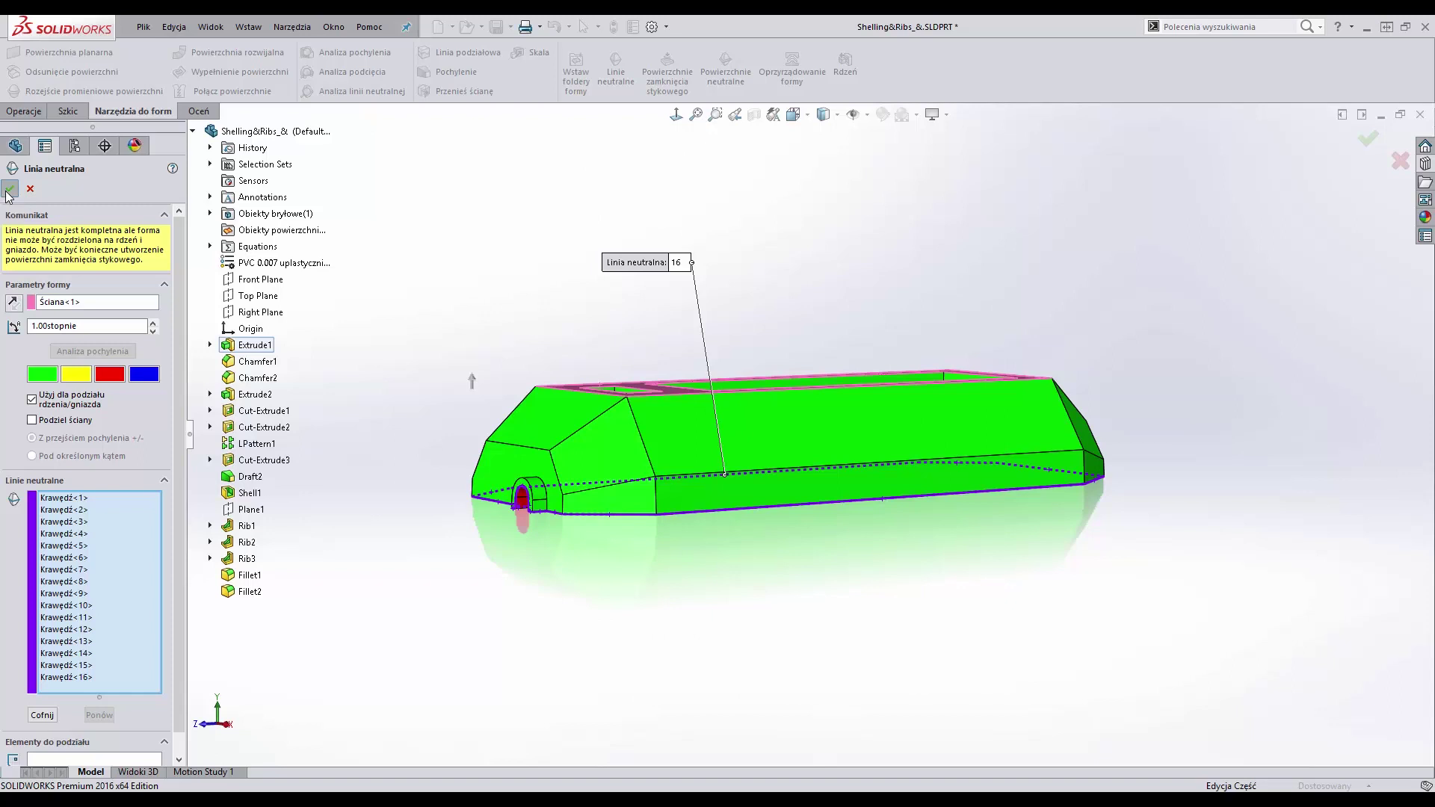
{"action": "left_click", "coordinate": [725, 66]}
{"action": "type", "text": "30"}
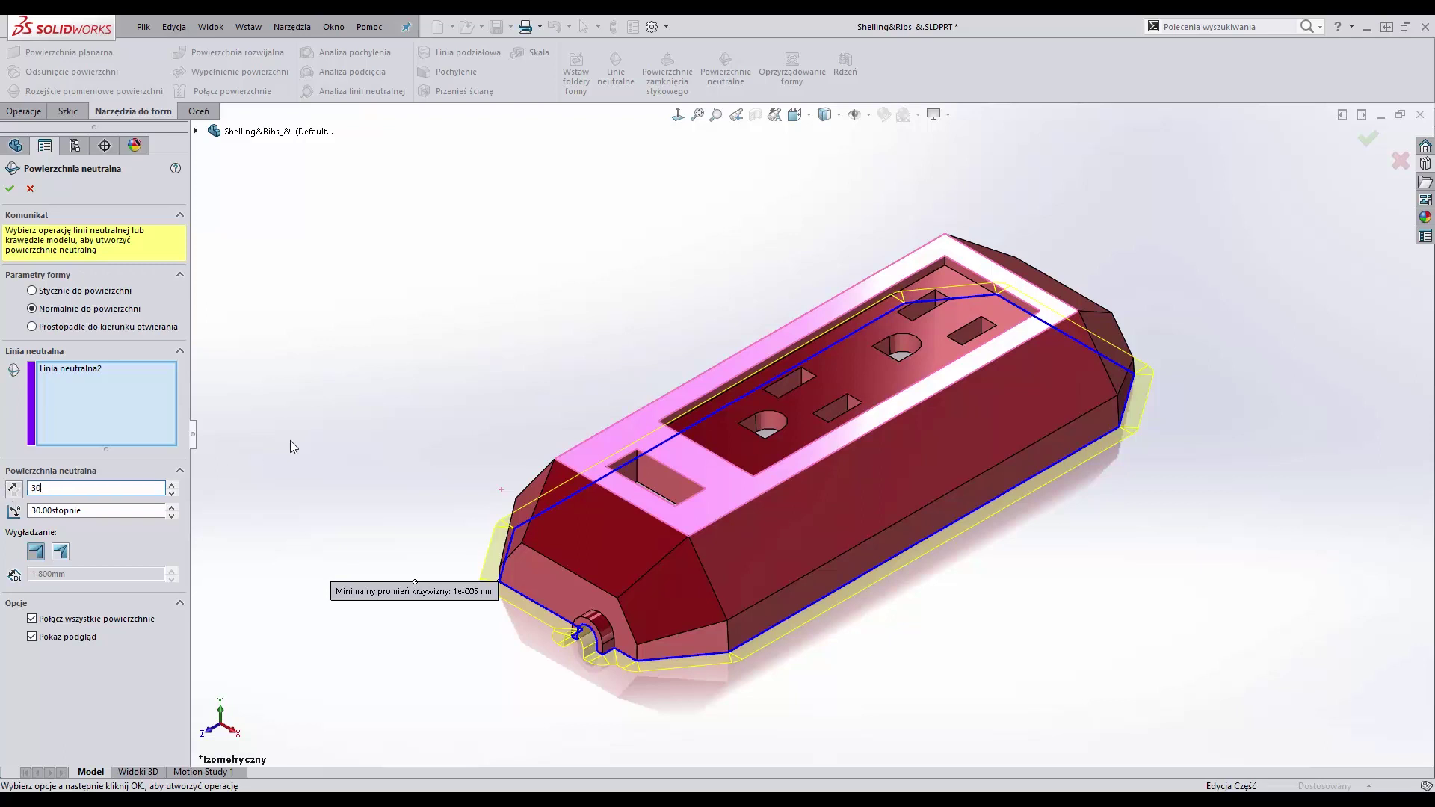
Step: Create a 30 mm parting surface, then shut-off surfaces sealing the housing's openings
{"action": "key", "text": "Return"}
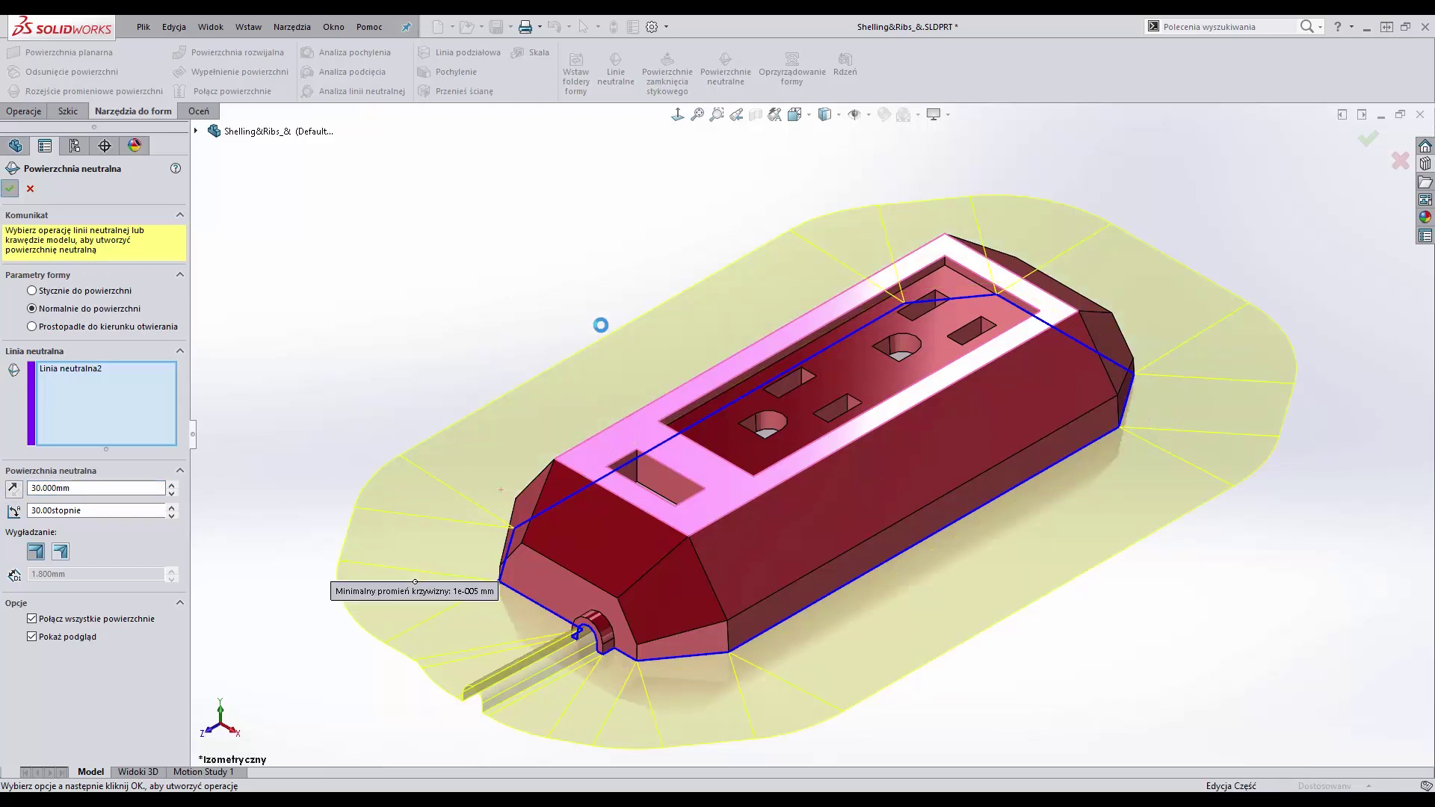
{"action": "key", "text": "z"}
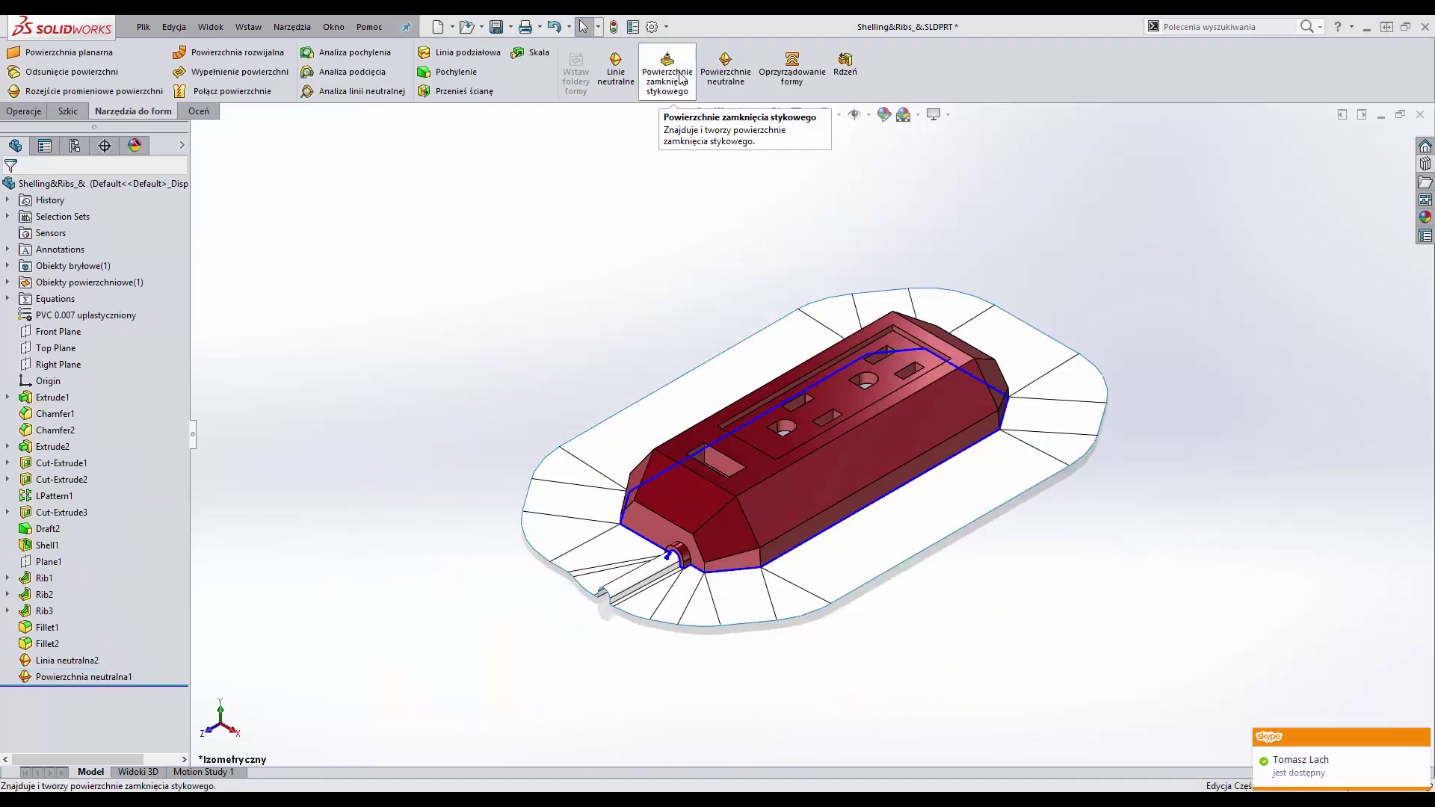
{"action": "left_click", "coordinate": [673, 81]}
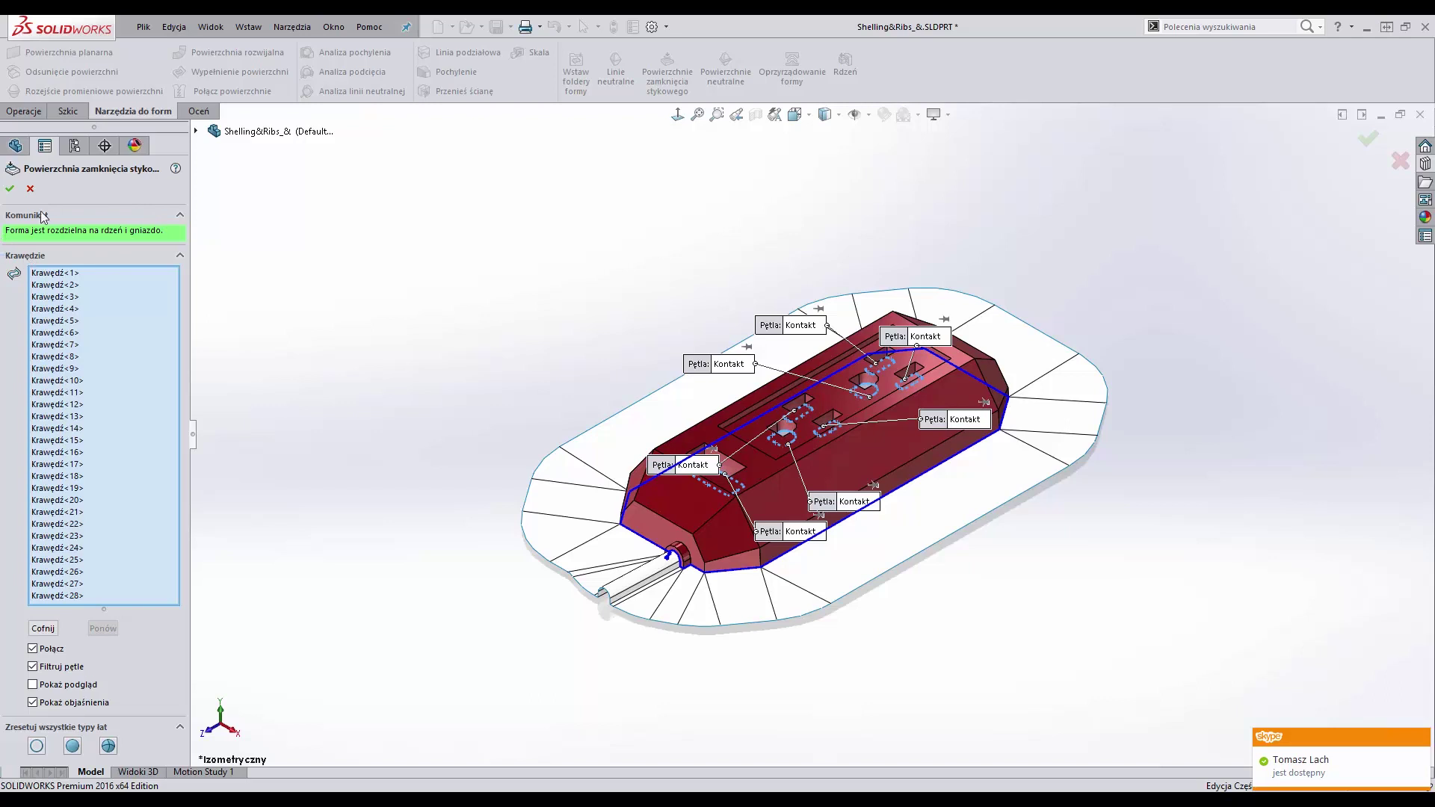
{"action": "mouse_move", "coordinate": [969, 506]}
{"action": "middle_mouse_down"}
{"action": "mouse_move", "coordinate": [1105, 487]}
{"action": "mouse_move", "coordinate": [1079, 532]}
{"action": "mouse_move", "coordinate": [1281, 522]}
{"action": "mouse_move", "coordinate": [890, 451]}
{"action": "mouse_move", "coordinate": [669, 132]}
{"action": "middle_mouse_up"}
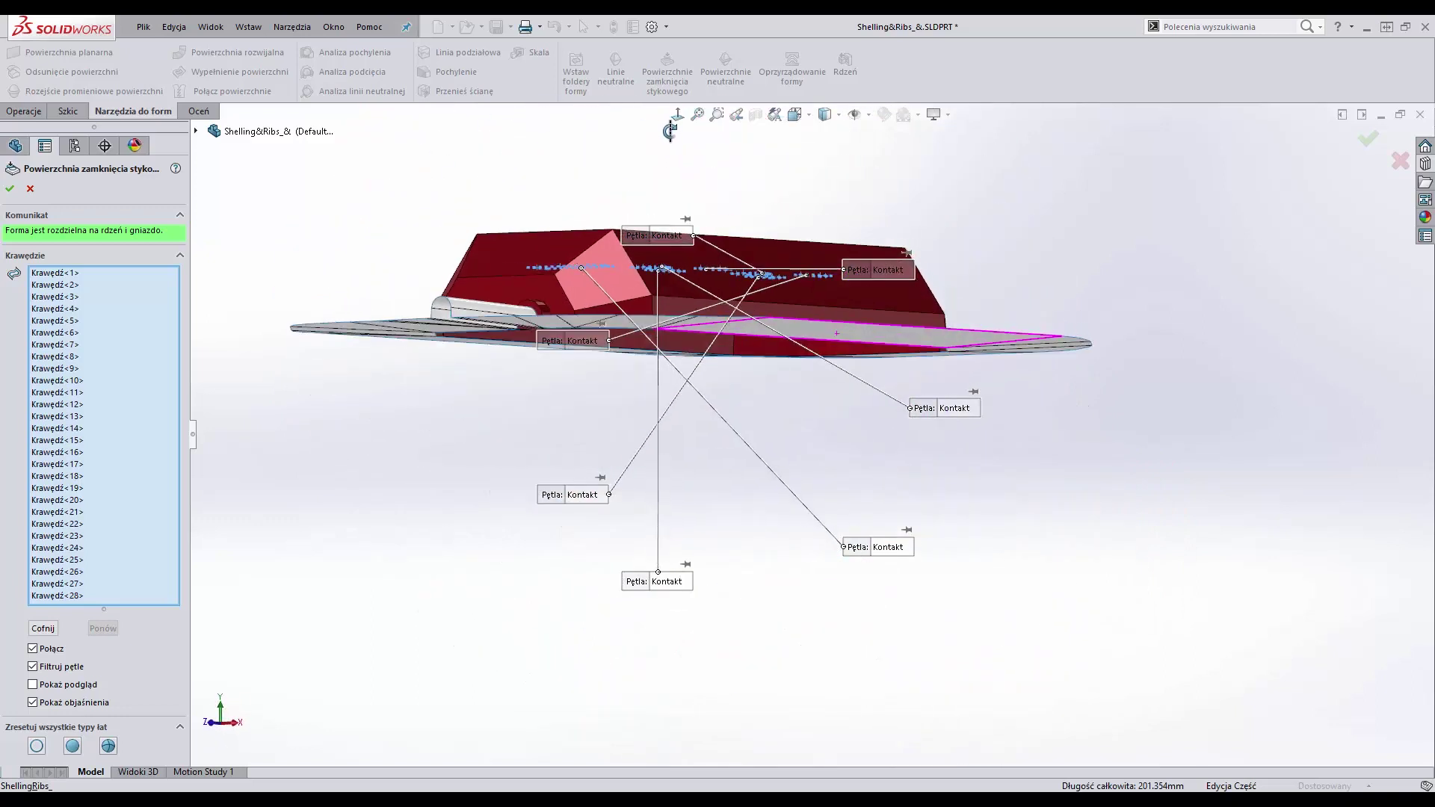
{"action": "key", "text": "ctrl+7"}
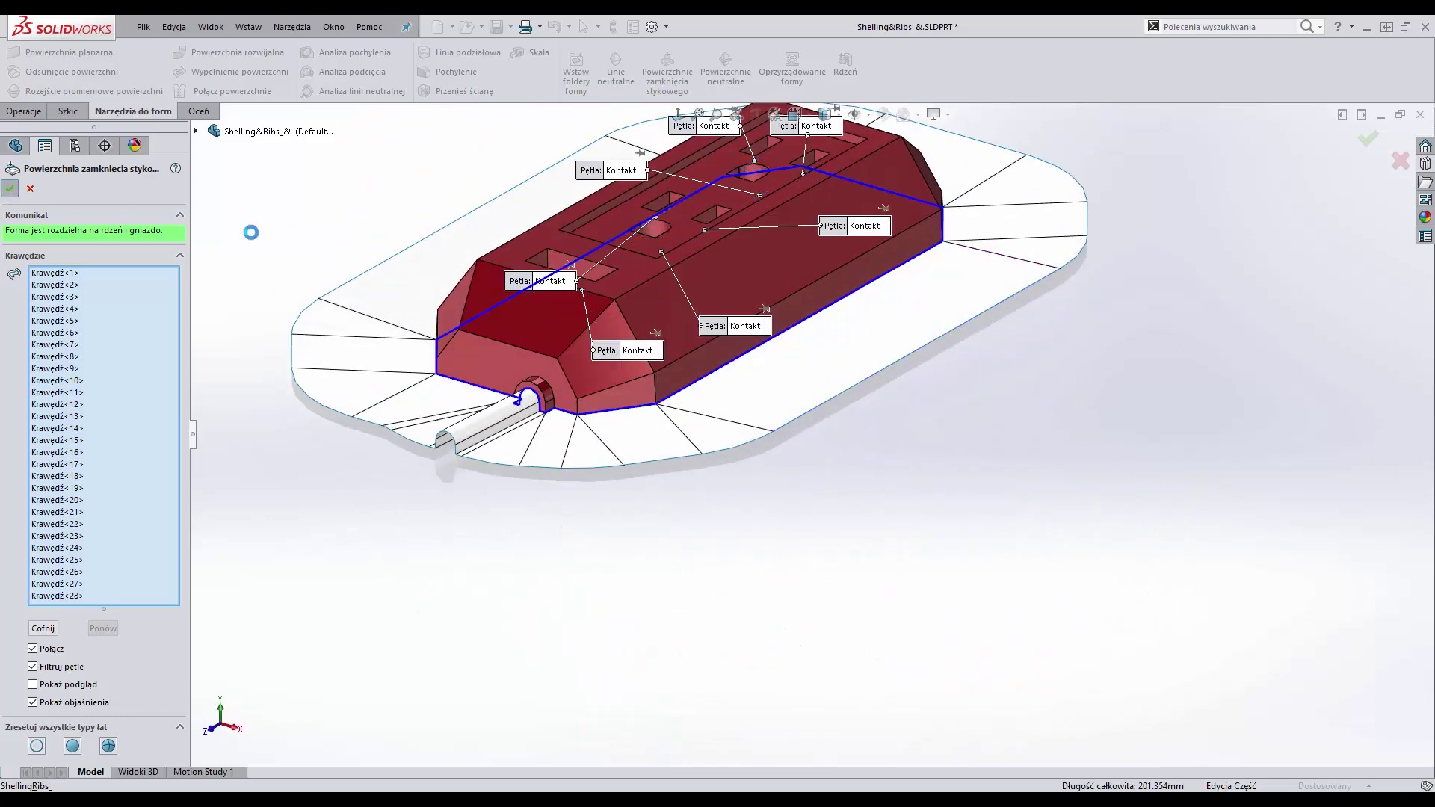
{"action": "key", "text": "f"}
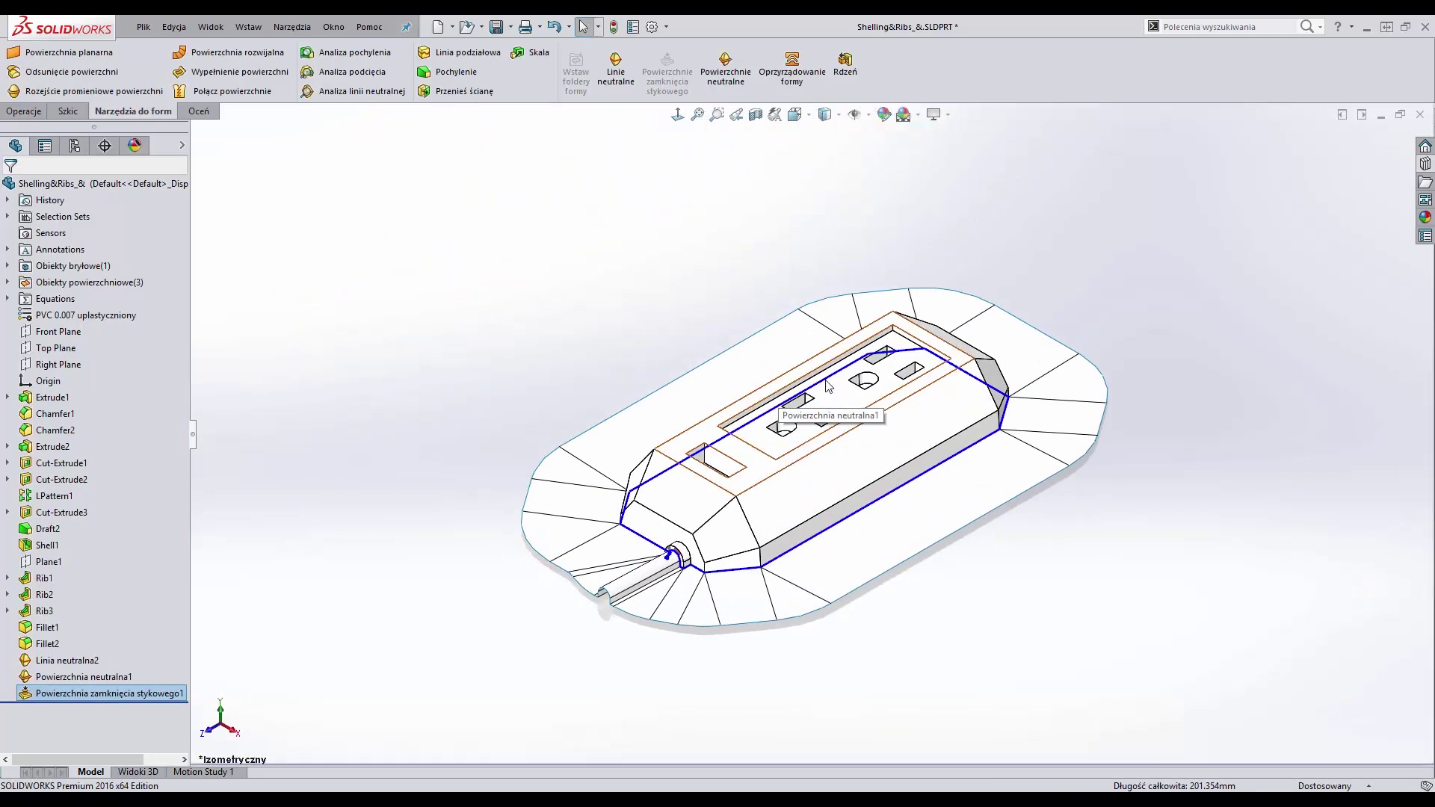
Step: Start a tooling split and sketch a rectangle around the housing on the parting plane
{"action": "left_click", "coordinate": [7, 283]}
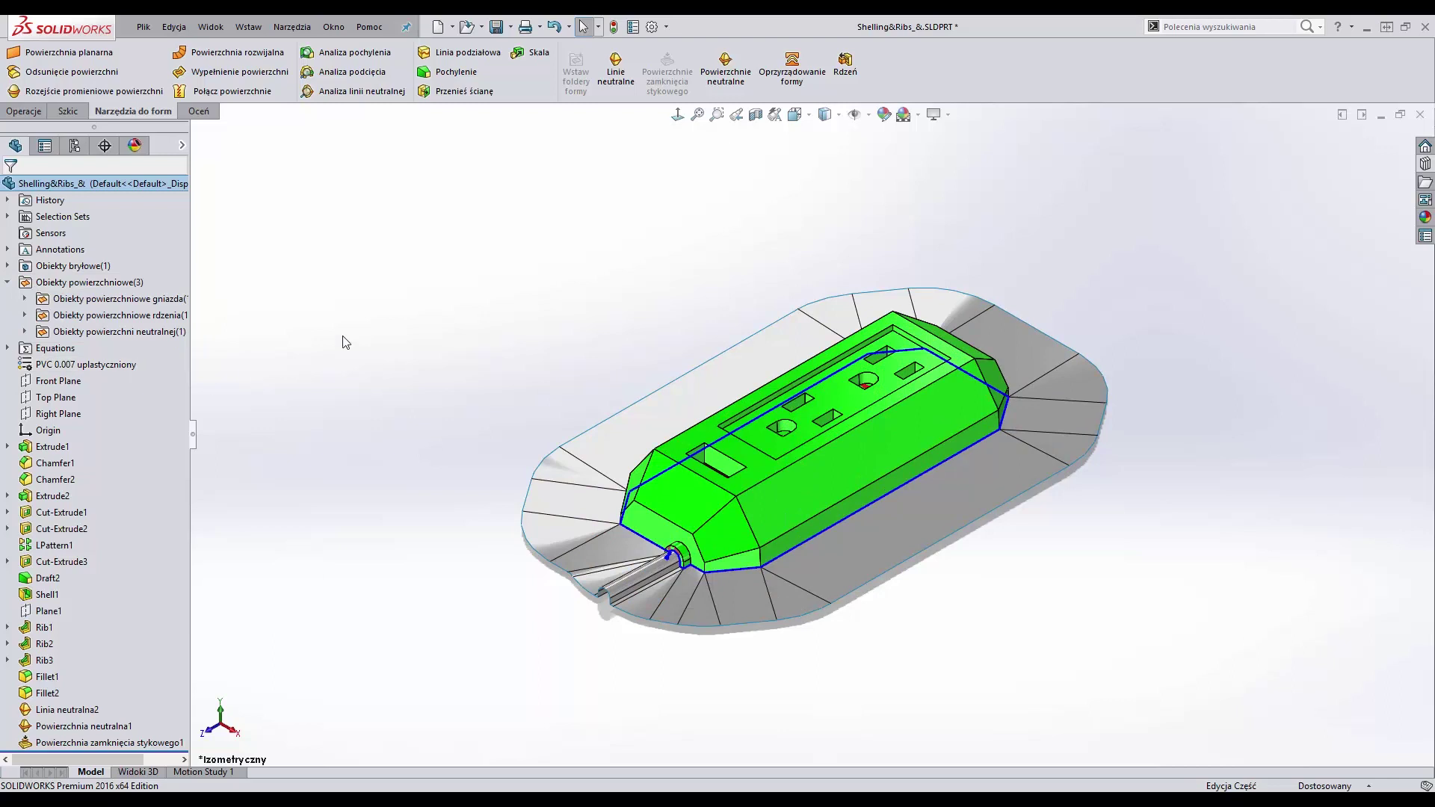
{"action": "left_click", "coordinate": [793, 67]}
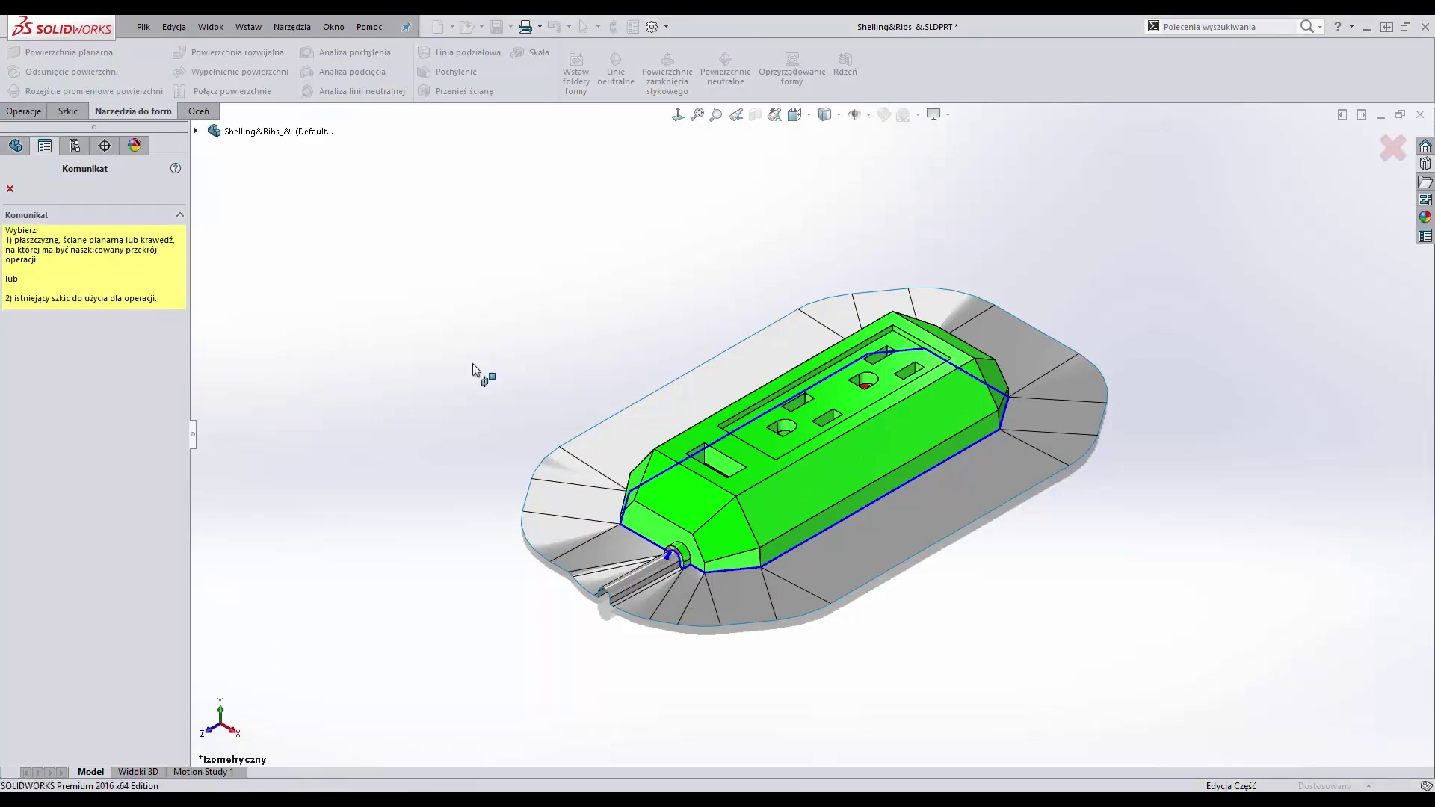
{"action": "left_click", "coordinate": [671, 446]}
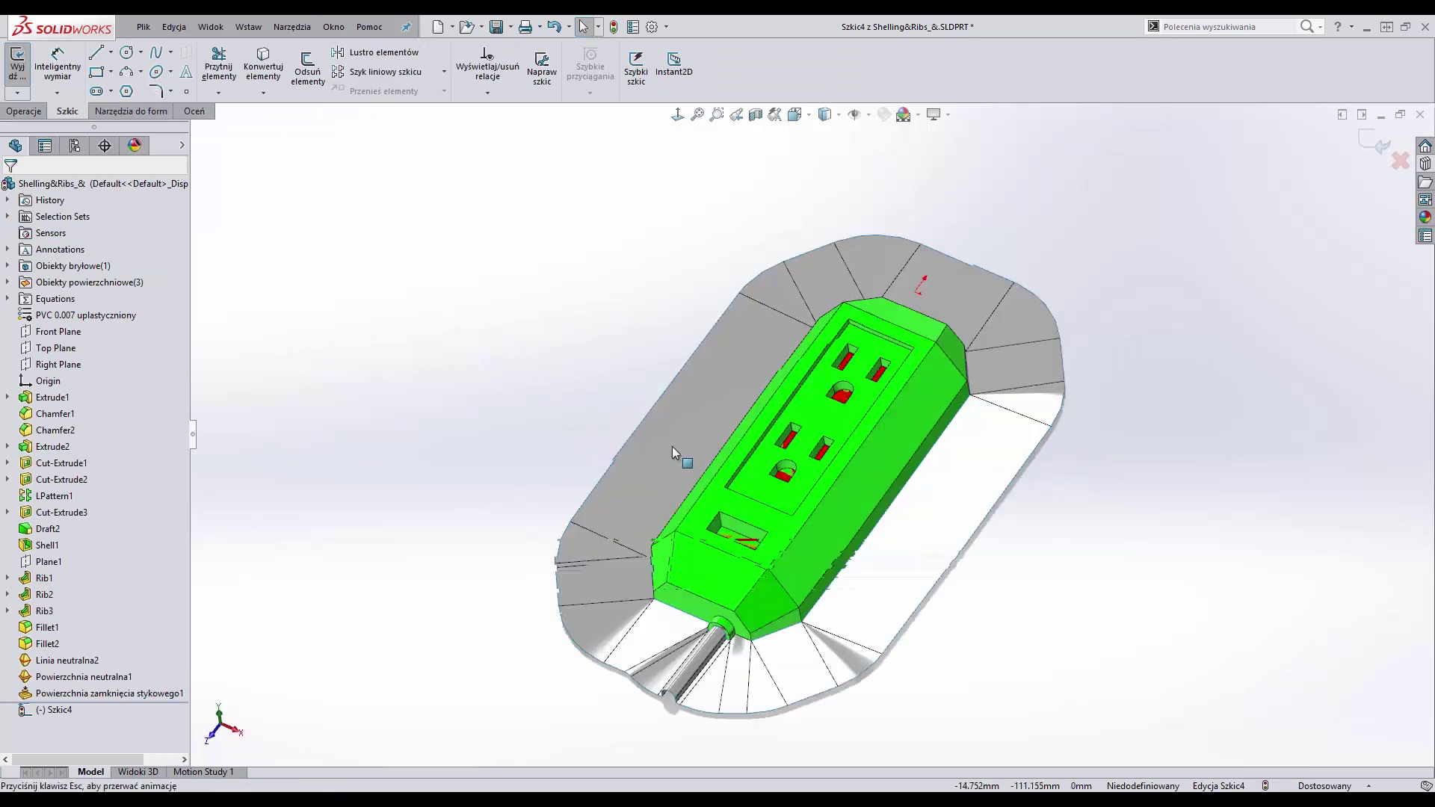
{"action": "right_click_drag", "start_coordinate": [525, 442], "coordinate": [525, 444]}
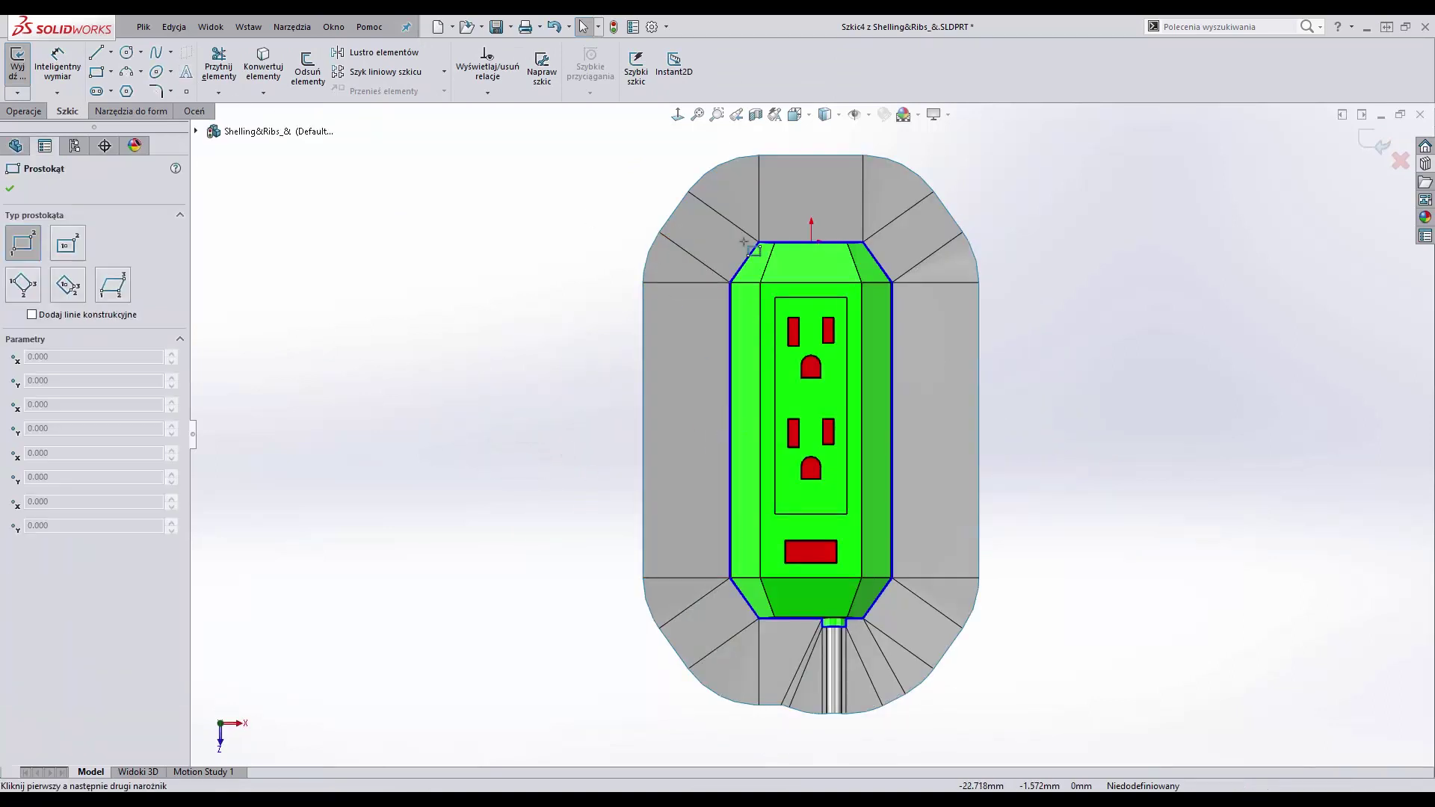
{"action": "left_click", "coordinate": [701, 215]}
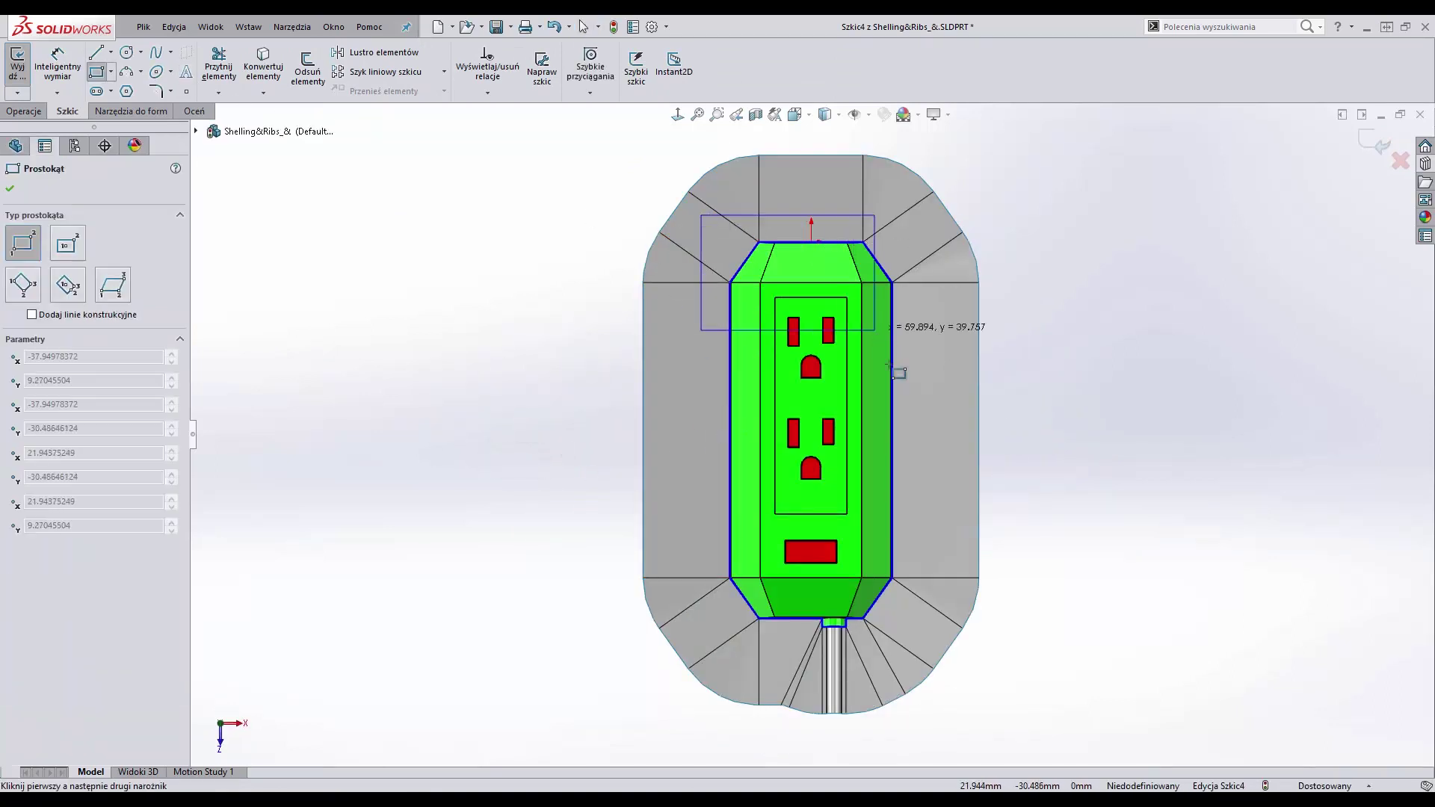
{"action": "left_click", "coordinate": [923, 619]}
{"action": "key", "text": "Escape"}
{"action": "left_click_drag", "start_coordinate": [924, 619], "coordinate": [924, 646]}
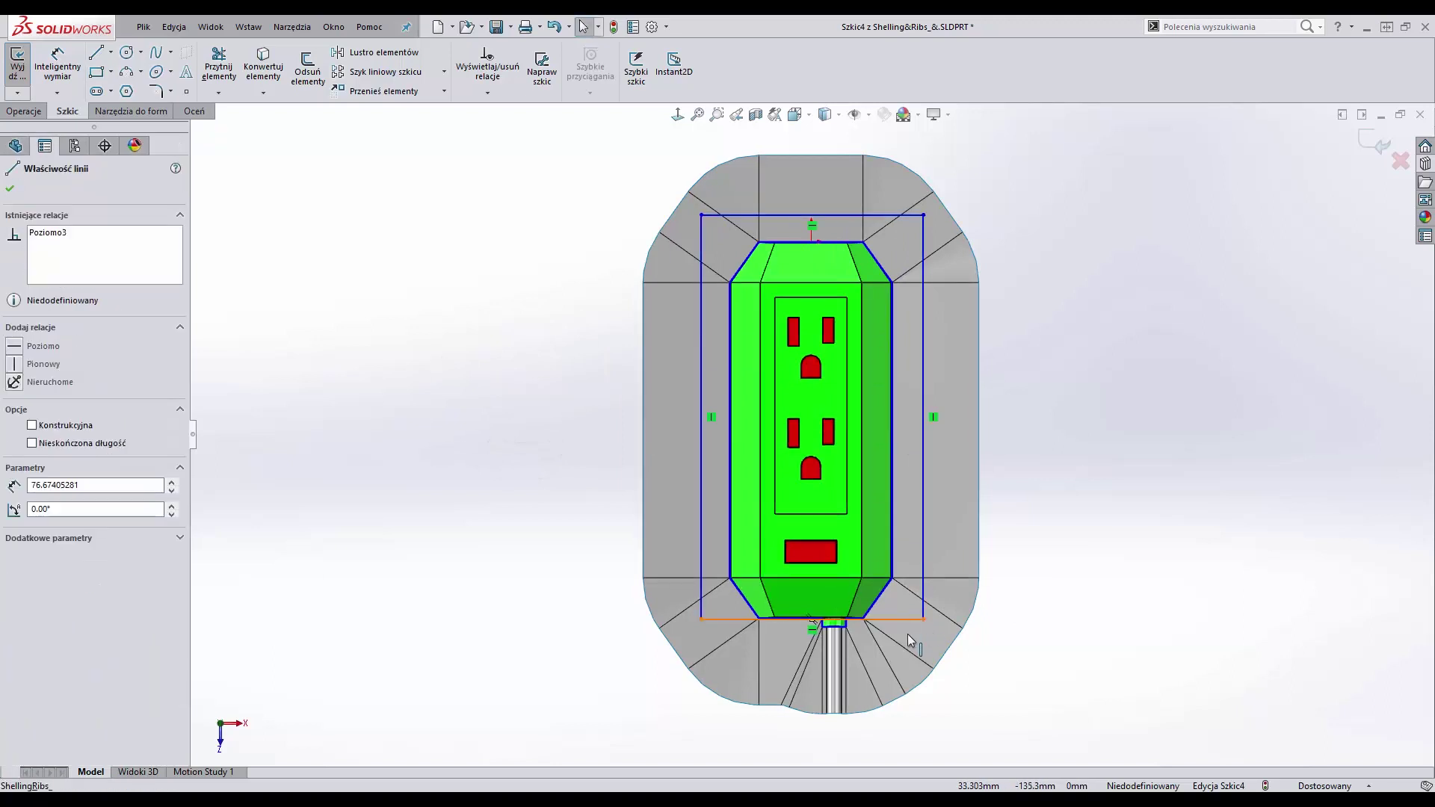
{"action": "left_click", "coordinate": [1075, 395]}
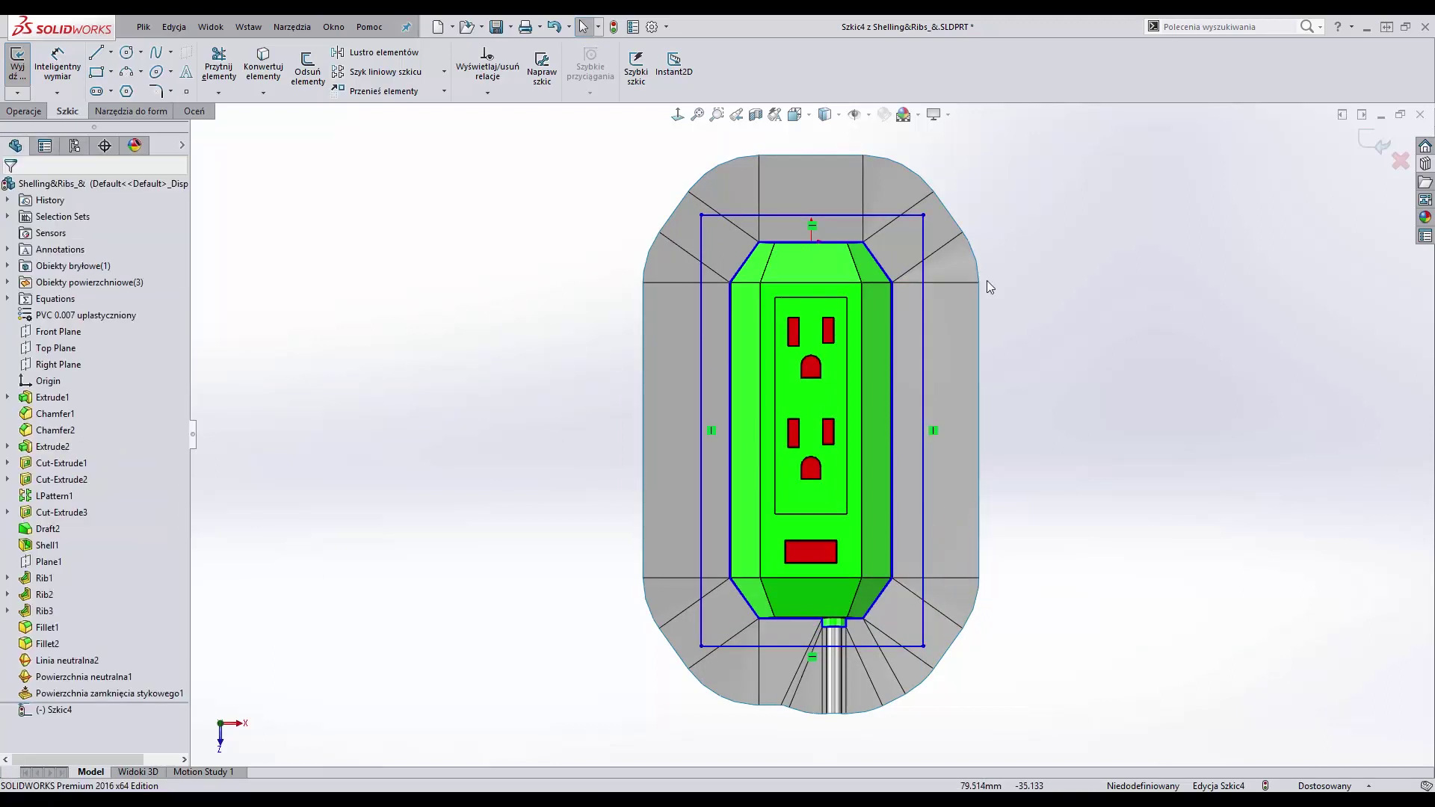
Step: Fully define the rectangle and finish the tooling split with 17 mm and 53 mm block depths
{"action": "left_click", "coordinate": [498, 96]}
{"action": "left_click", "coordinate": [497, 144]}
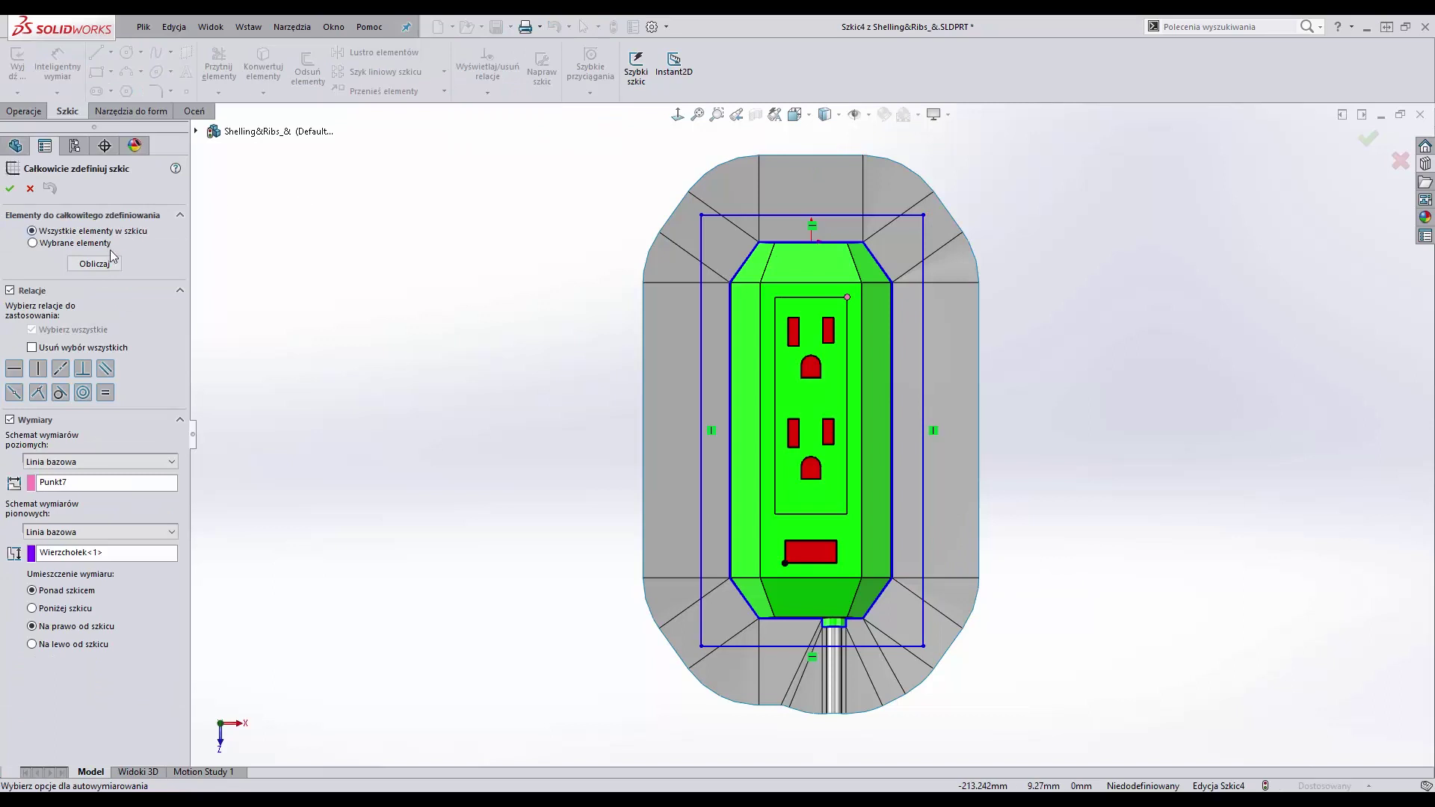
{"action": "left_click", "coordinate": [11, 187]}
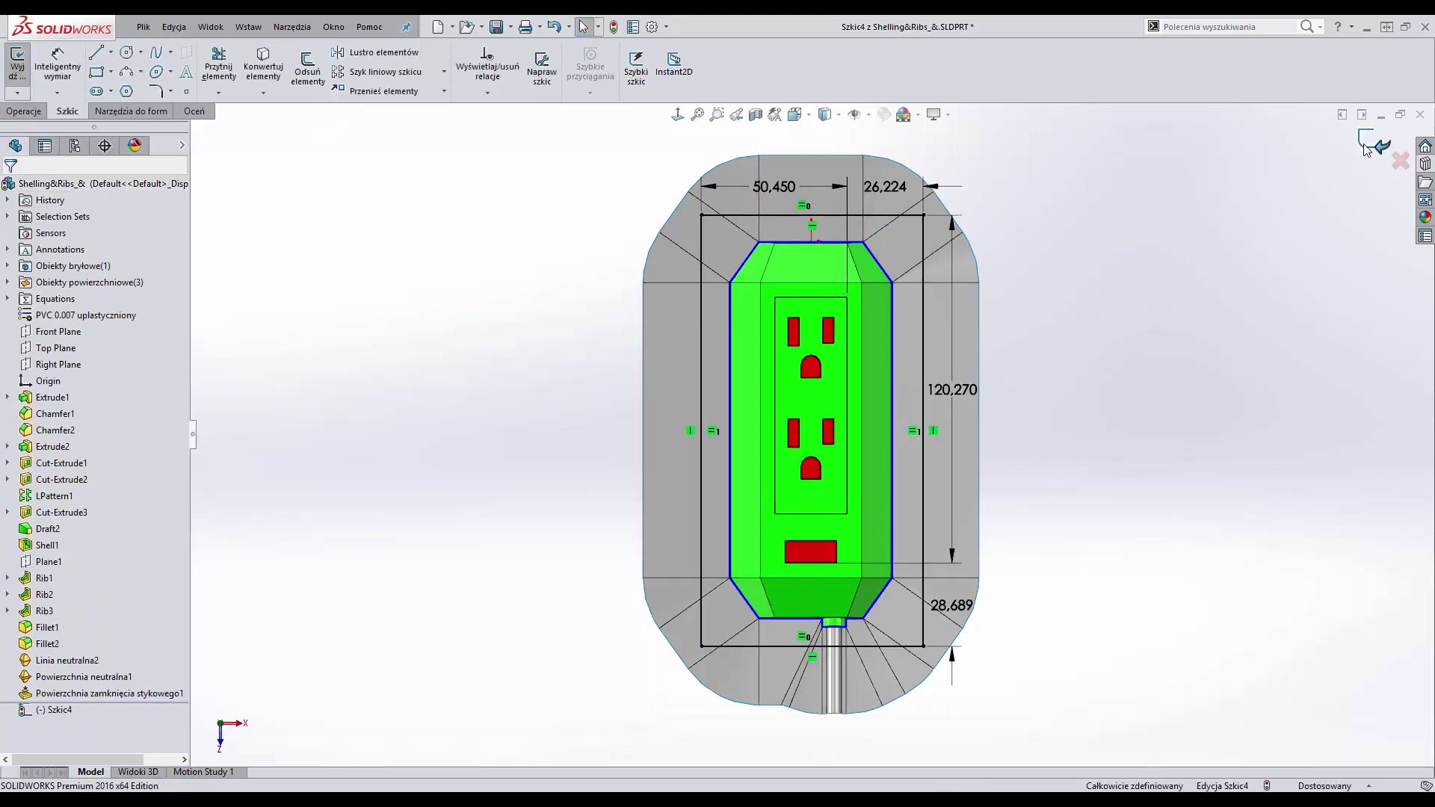
{"action": "mouse_move", "coordinate": [1120, 495]}
{"action": "middle_mouse_down"}
{"action": "mouse_move", "coordinate": [836, 380]}
{"action": "mouse_move", "coordinate": [830, 347]}
{"action": "middle_mouse_up"}
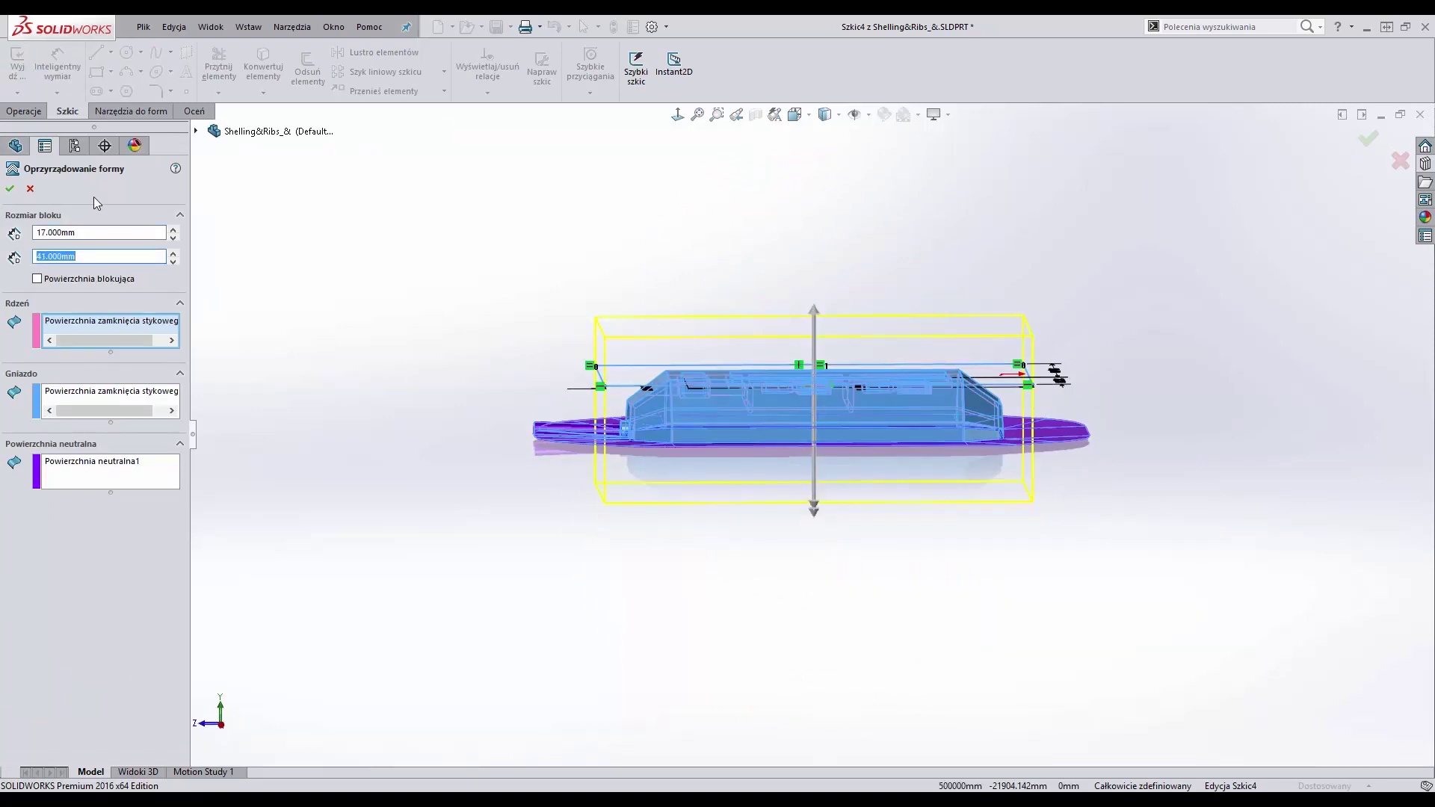
{"action": "key", "text": "Return"}
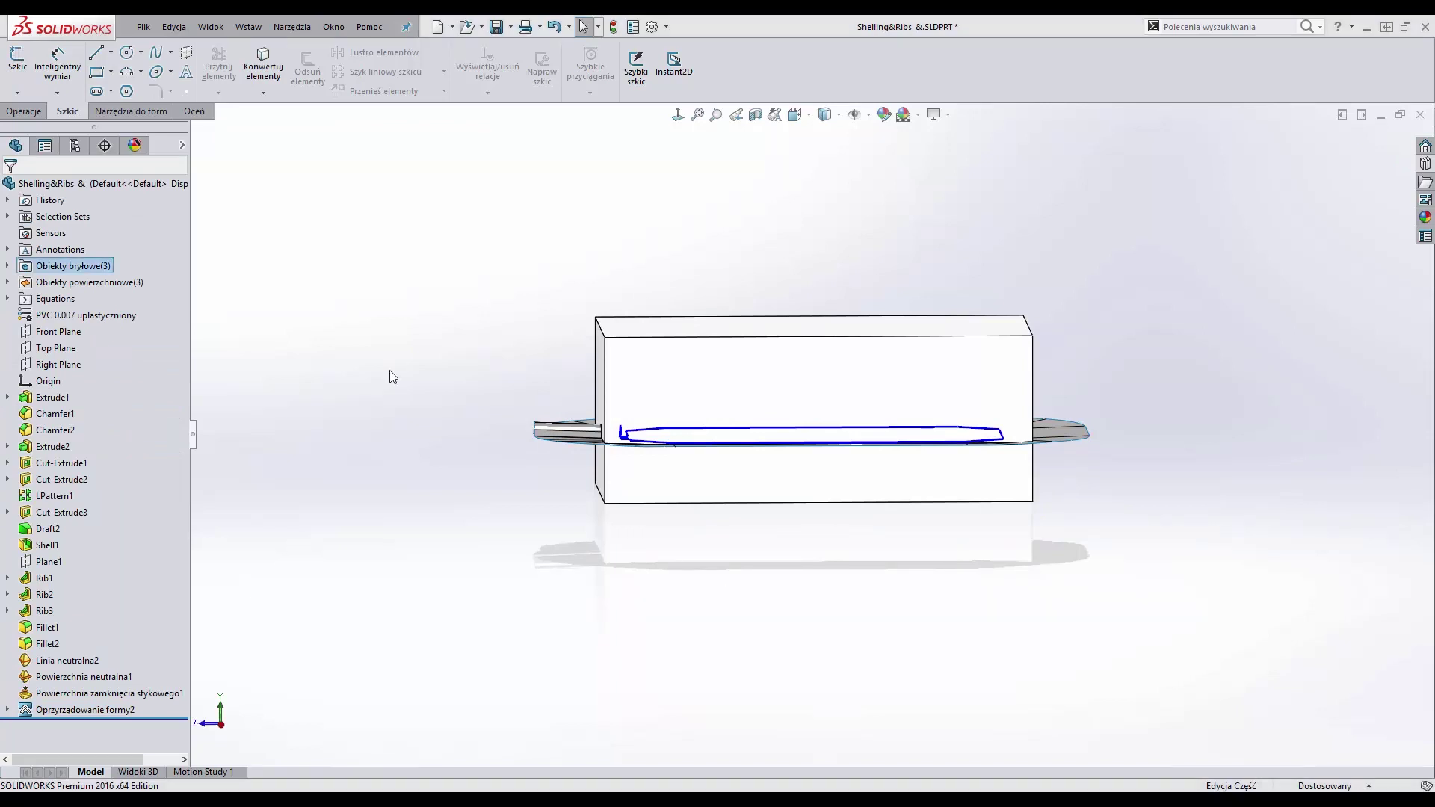
Step: Check the housing and two mold block bodies, and hide the parting and shut-off surface bodies
{"action": "left_click", "coordinate": [7, 267]}
{"action": "left_click", "coordinate": [60, 283]}
{"action": "left_click", "coordinate": [64, 298]}
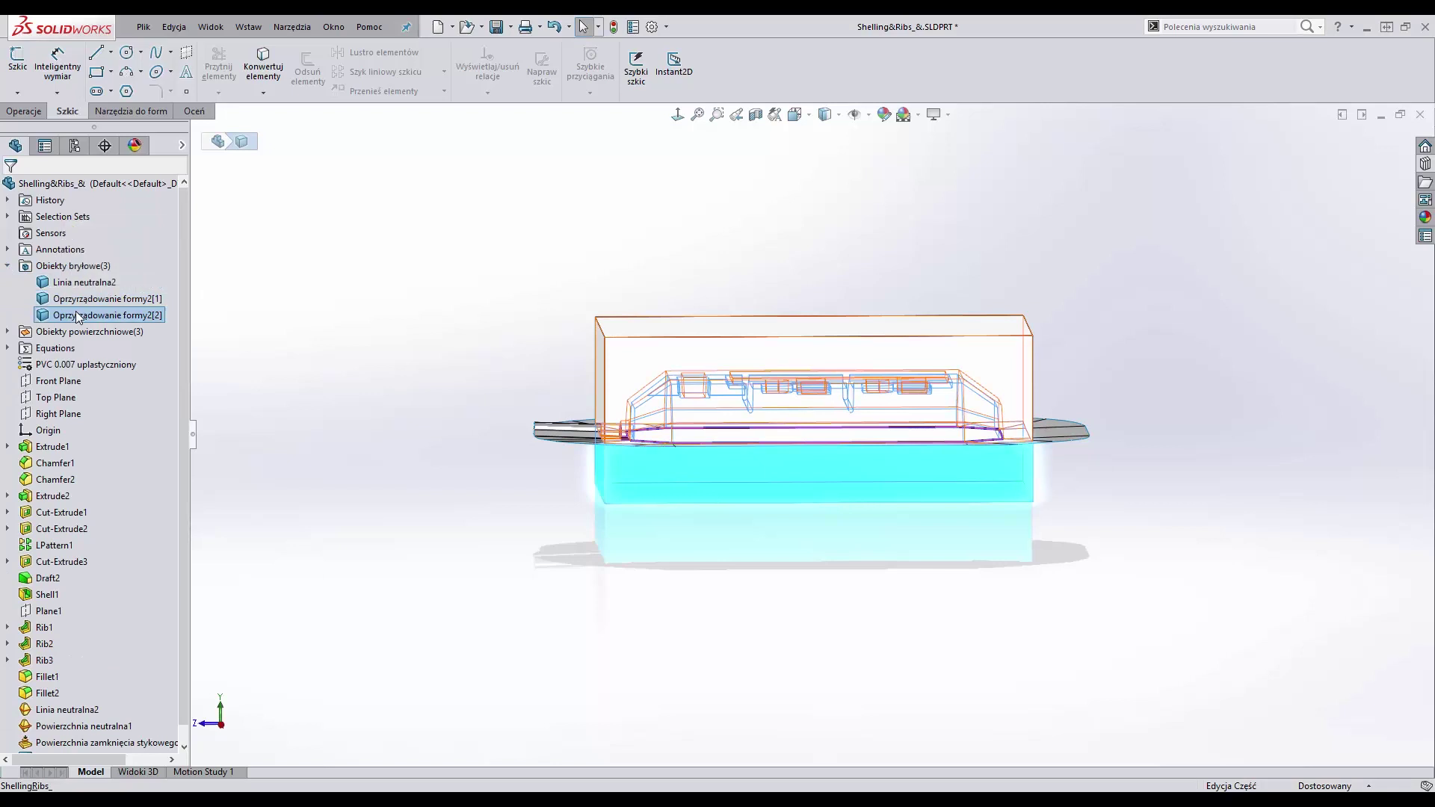
{"action": "left_click", "coordinate": [79, 314]}
{"action": "right_click", "coordinate": [126, 333]}
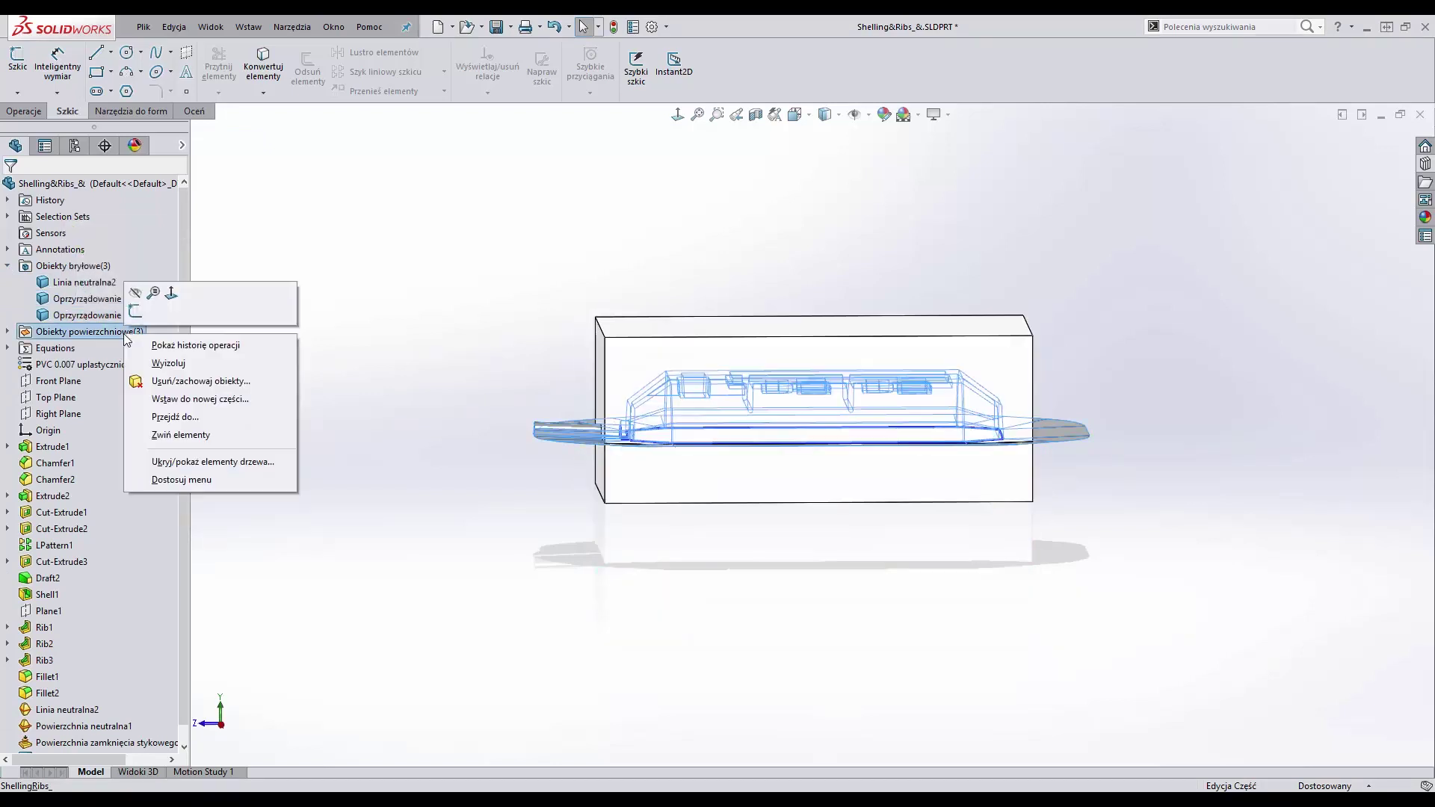
{"action": "left_click", "coordinate": [142, 303]}
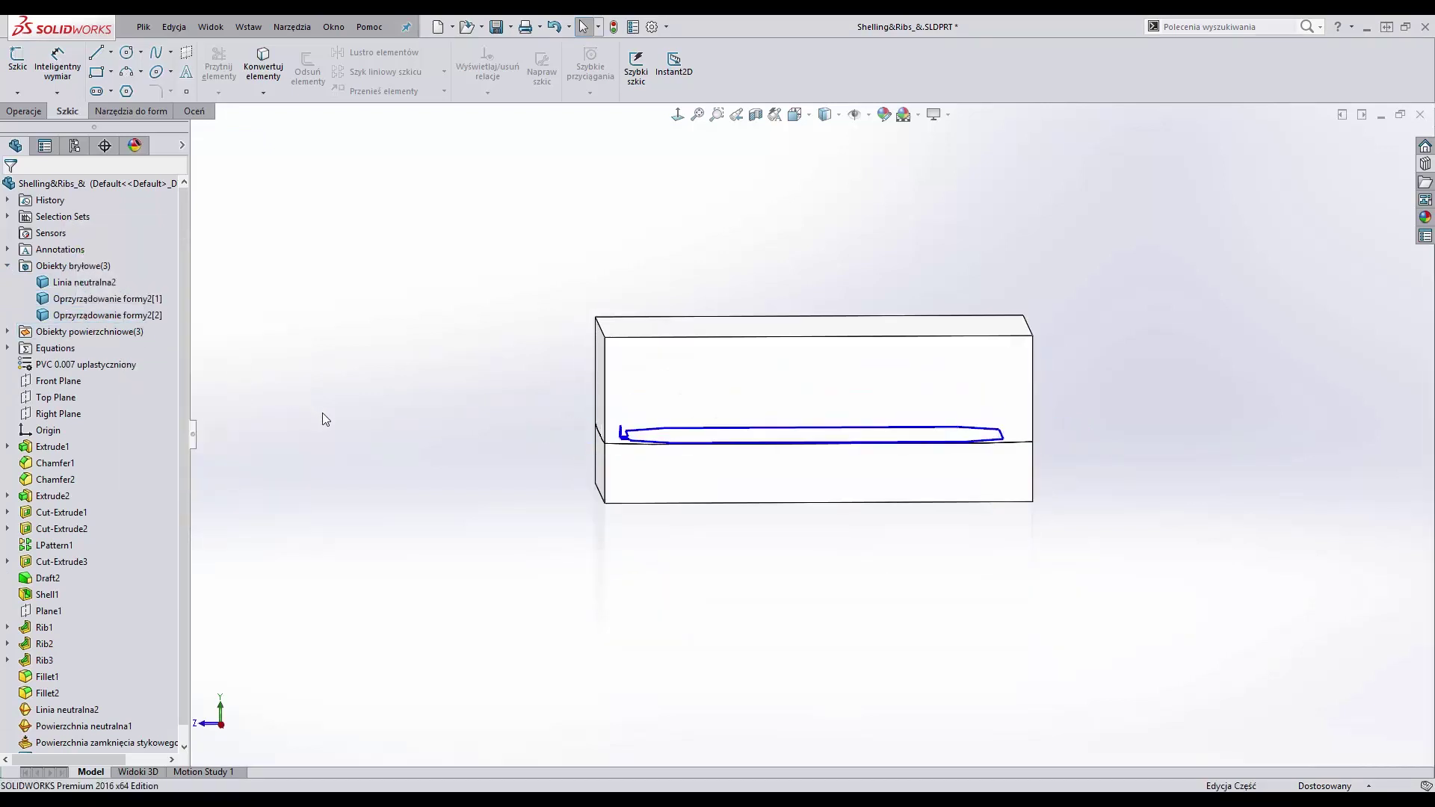
{"action": "key", "text": "ctrl+7"}
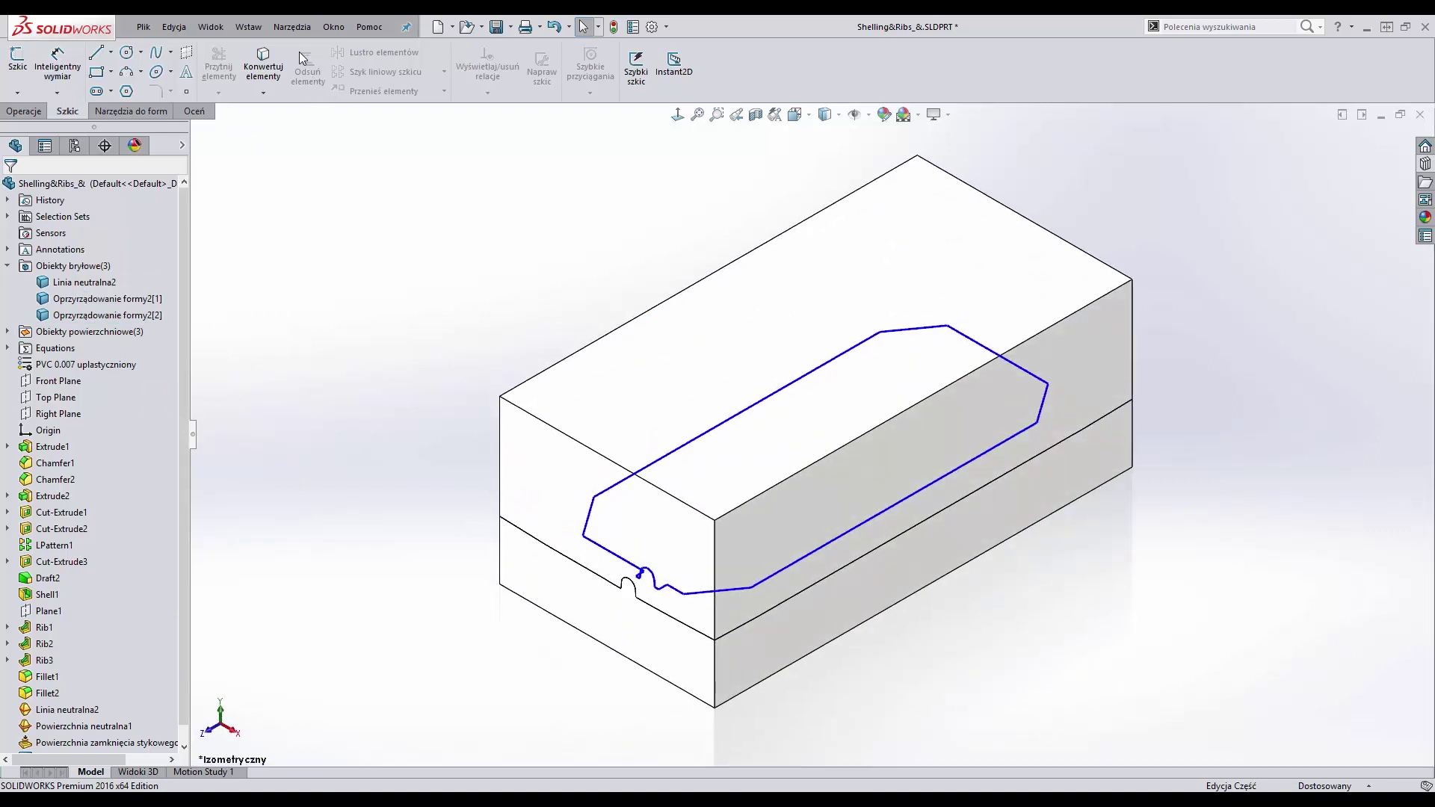
{"action": "left_click", "coordinate": [259, 30]}
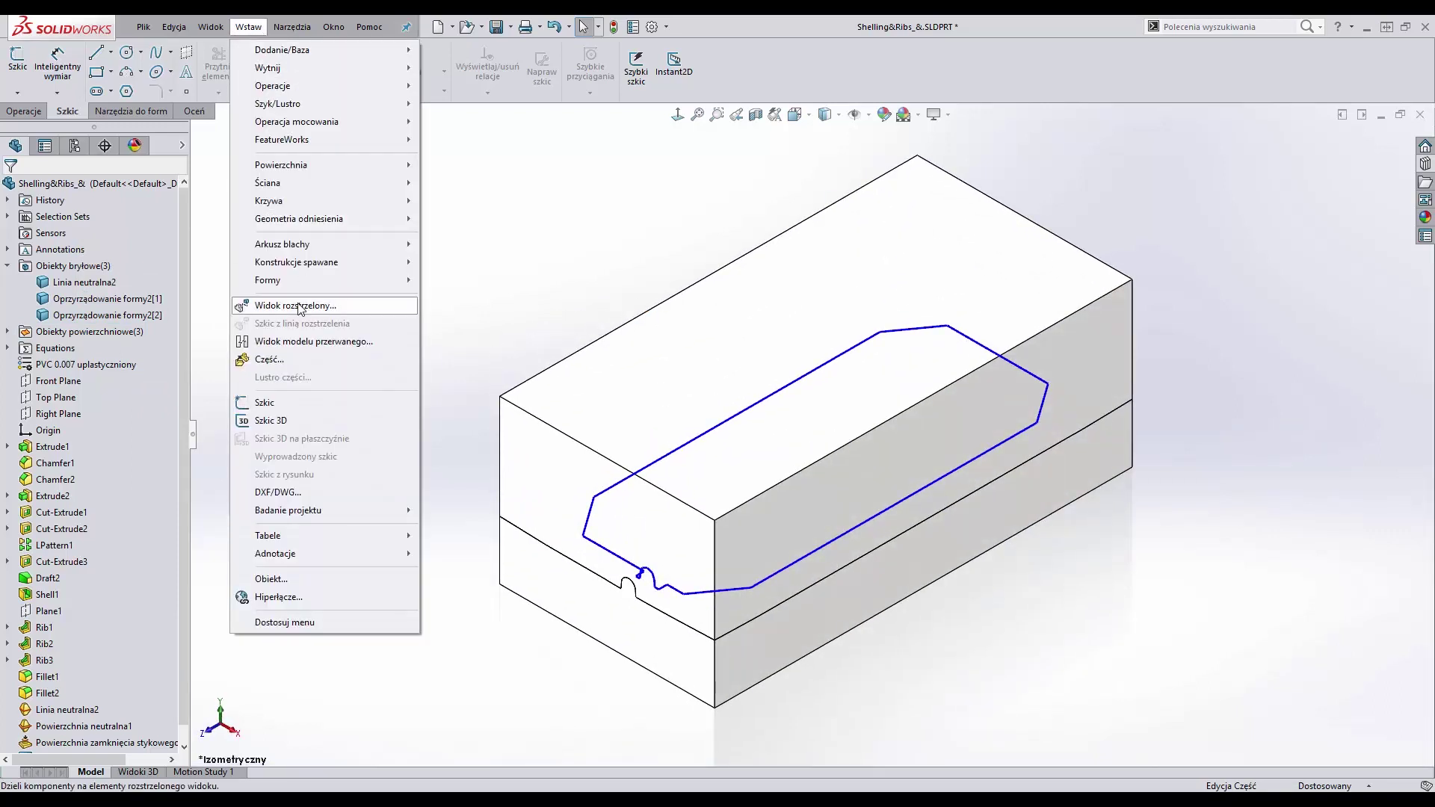
Step: Start an exploded view and lift the upper mold block upward along Y
{"action": "left_click", "coordinate": [301, 308]}
{"action": "middle_click_drag", "start_coordinate": [406, 466], "coordinate": [698, 320]}
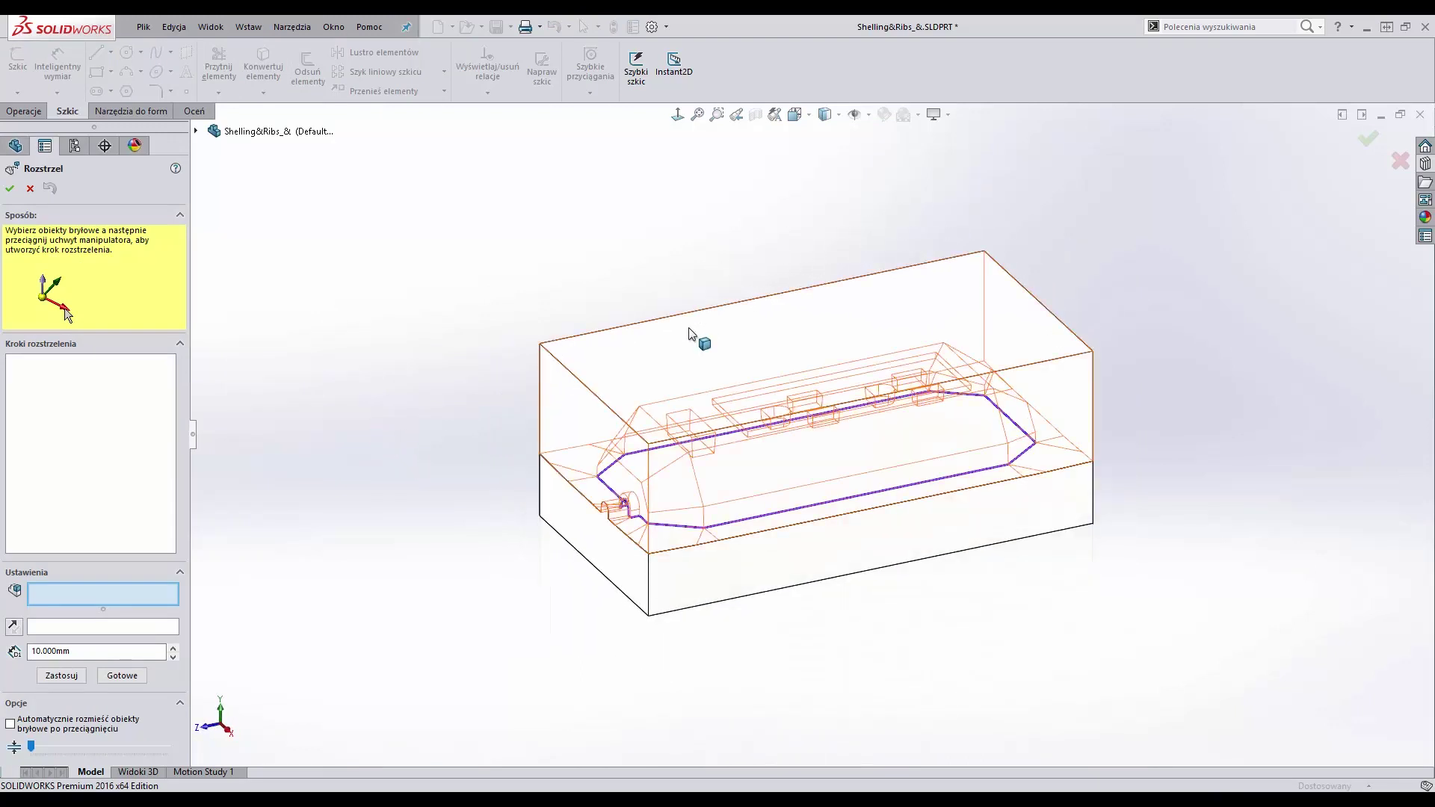
{"action": "left_click", "coordinate": [708, 326]}
{"action": "left_click_drag", "start_coordinate": [643, 374], "coordinate": [641, 232]}
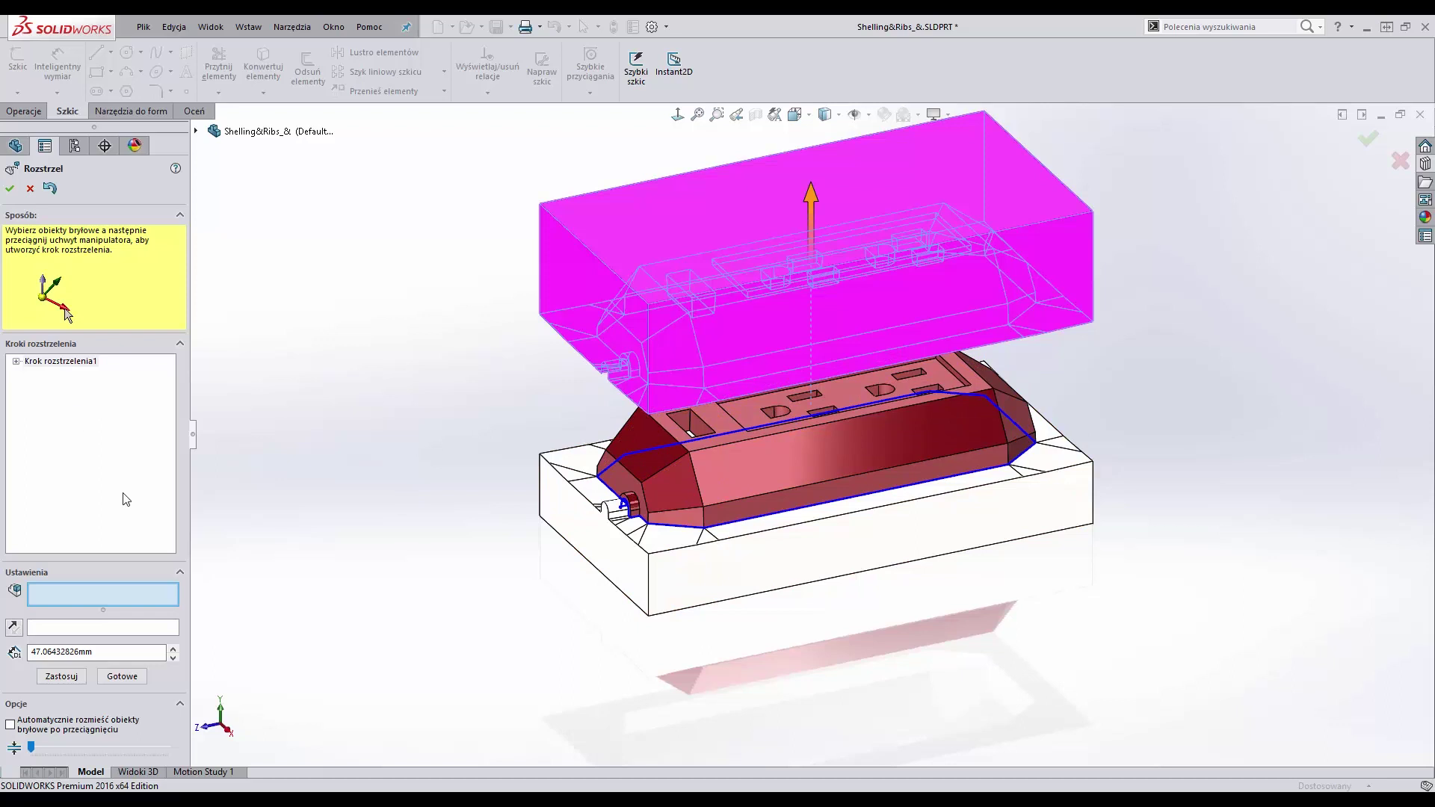
Step: Drop the lower mold block downward, confirm the explode, and view it from near-front
{"action": "left_click", "coordinate": [700, 576]}
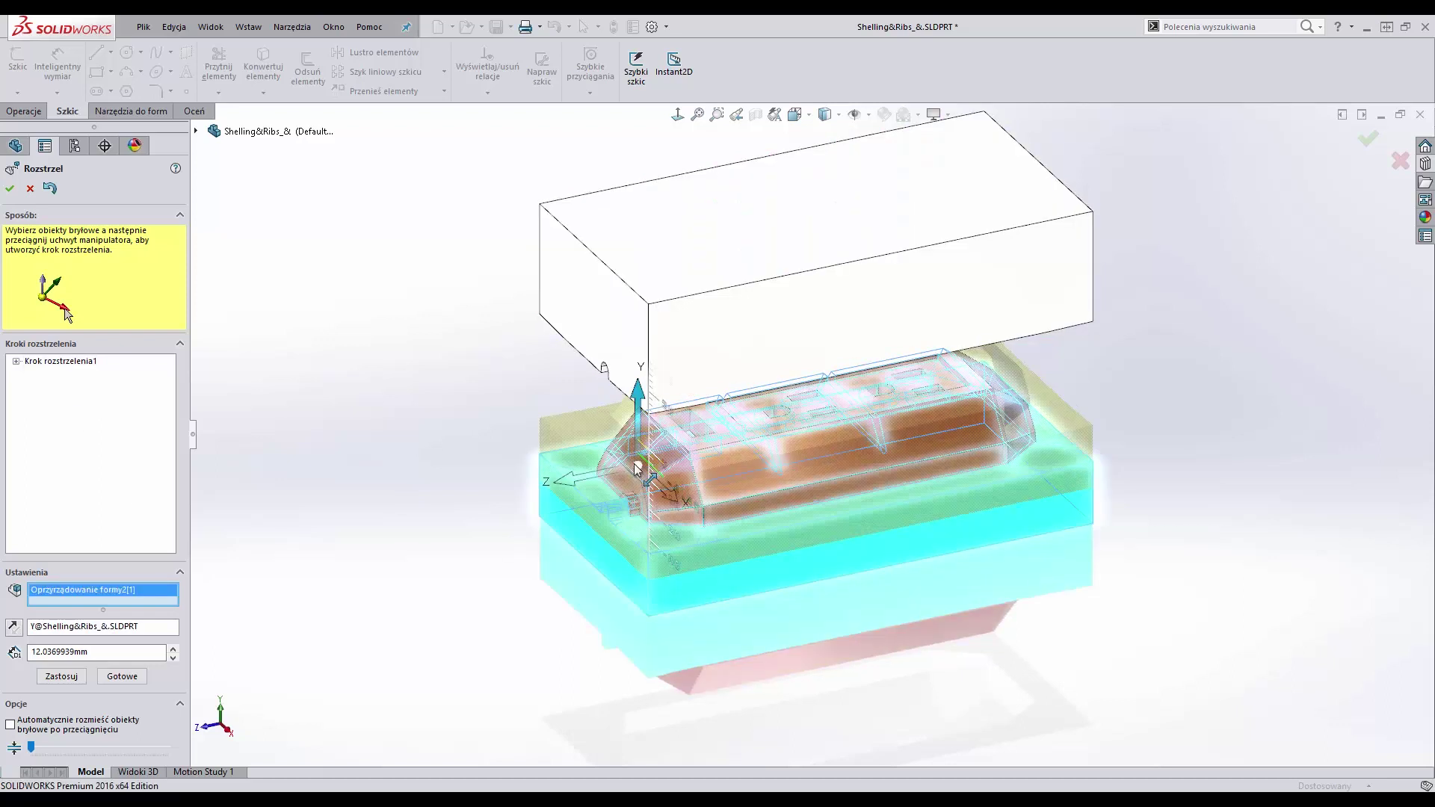
{"action": "left_click_drag", "start_coordinate": [640, 439], "coordinate": [636, 590]}
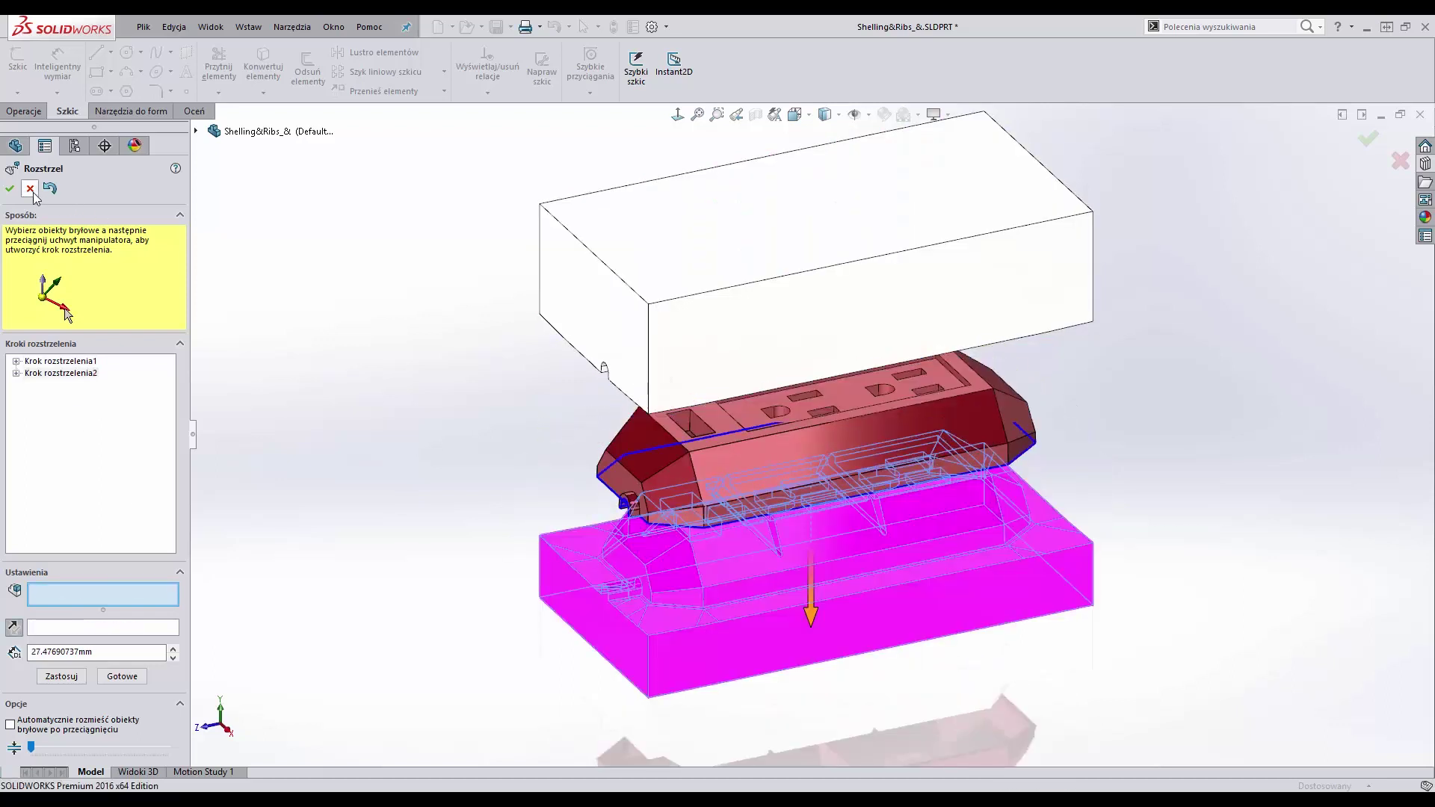
{"action": "left_click", "coordinate": [10, 189]}
{"action": "mouse_move", "coordinate": [457, 414]}
{"action": "middle_mouse_down"}
{"action": "mouse_move", "coordinate": [663, 323]}
{"action": "mouse_move", "coordinate": [493, 292]}
{"action": "mouse_move", "coordinate": [431, 302]}
{"action": "middle_mouse_up"}
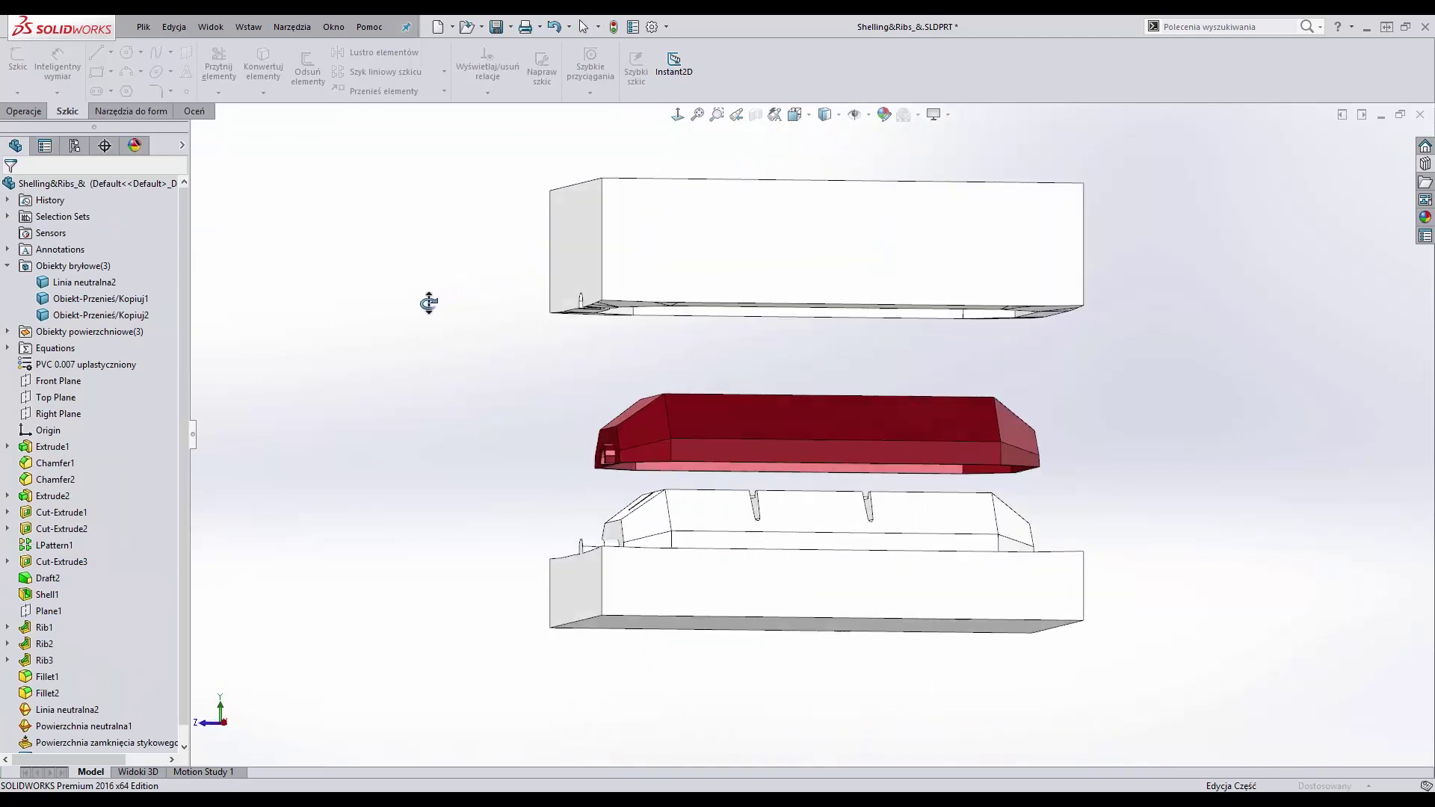